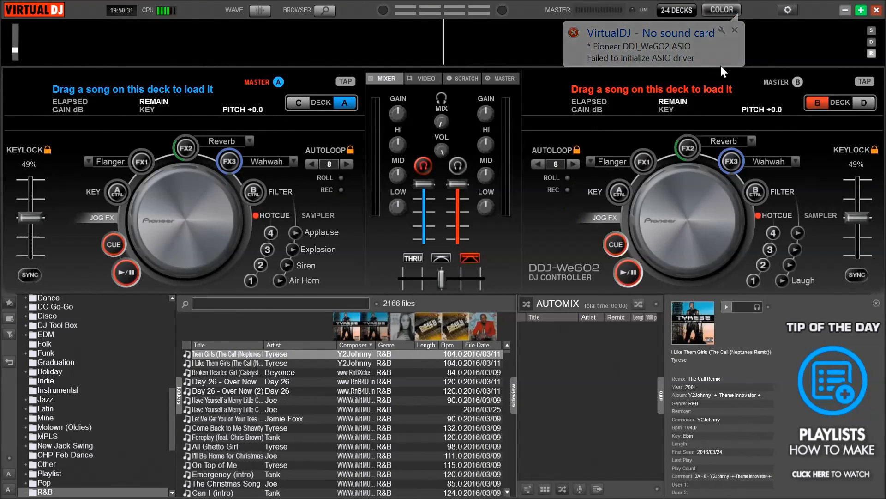
- Switch the audio outputs to the internal Realtek WASAPI sound card and apply
left_click(788, 10)
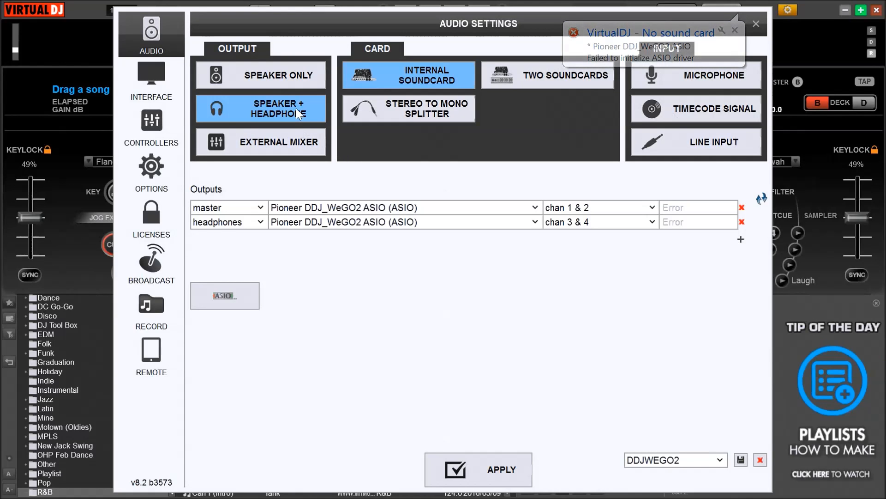
left_click(406, 72)
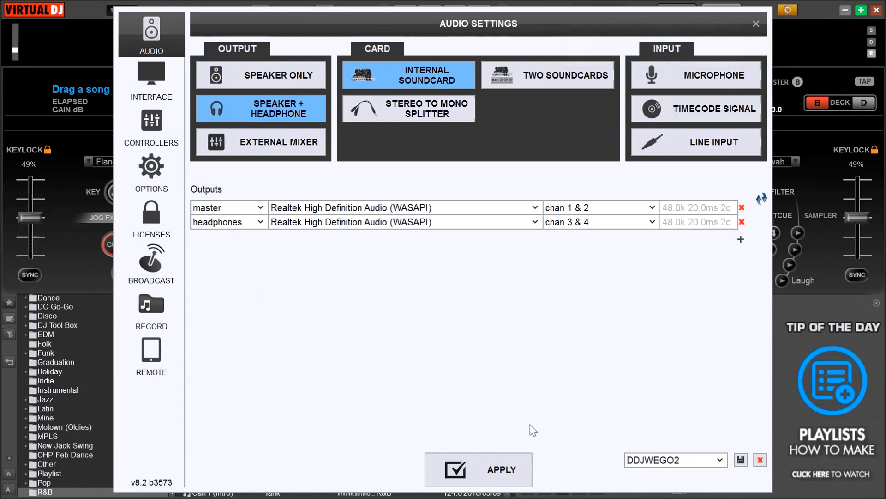
left_click(512, 462)
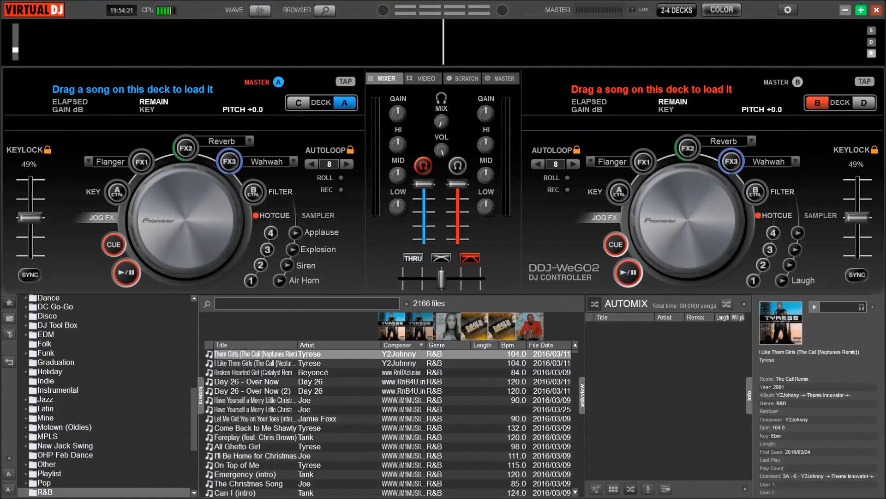
type("love")
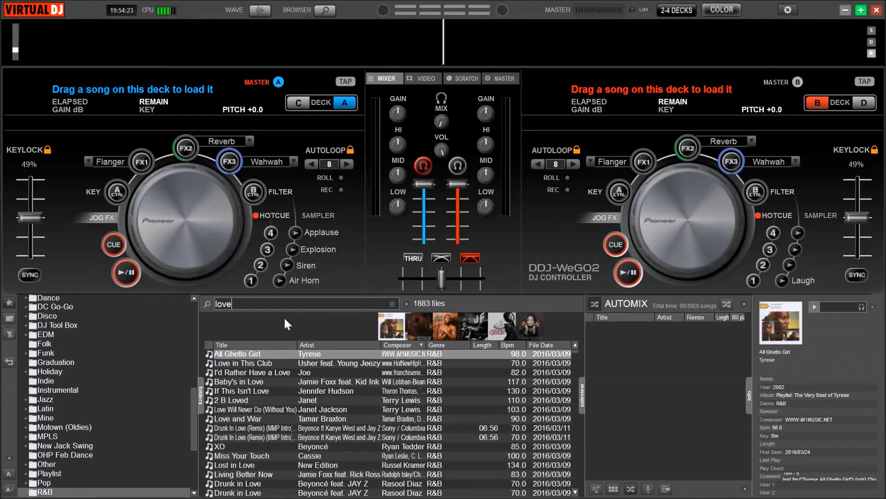
scroll(286, 378, "down", 10)
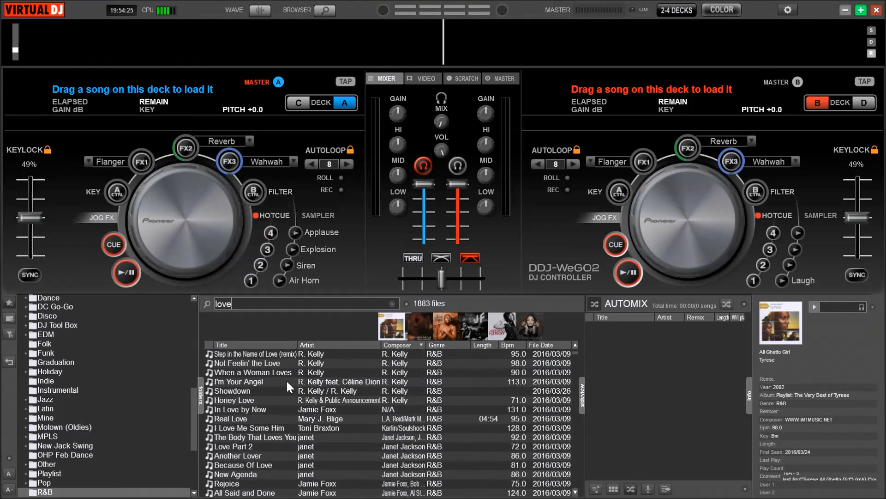
scroll(286, 379, "down", 10)
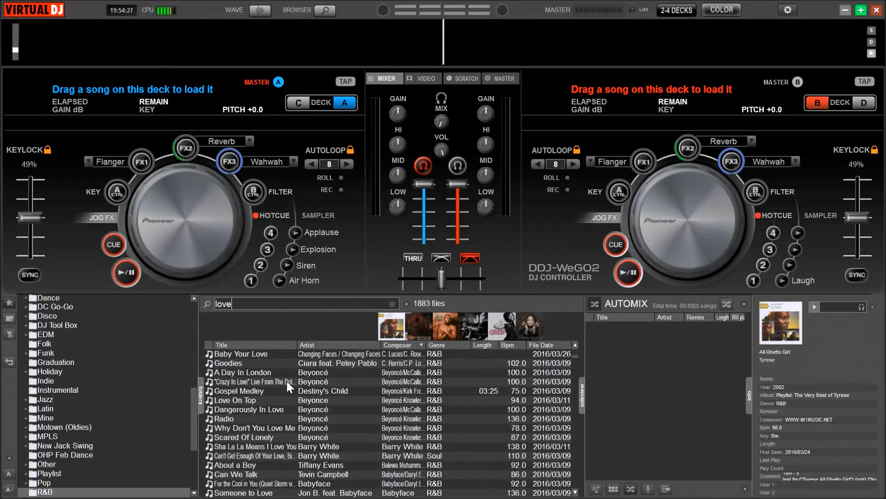
scroll(286, 381, "down", 5)
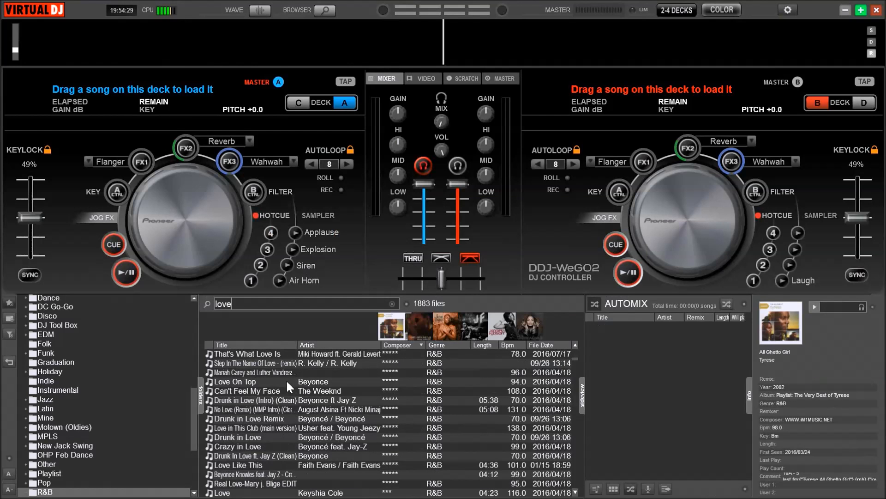
- Pick Faith Evans' 'Love Like This' from the love search results
left_click(262, 465)
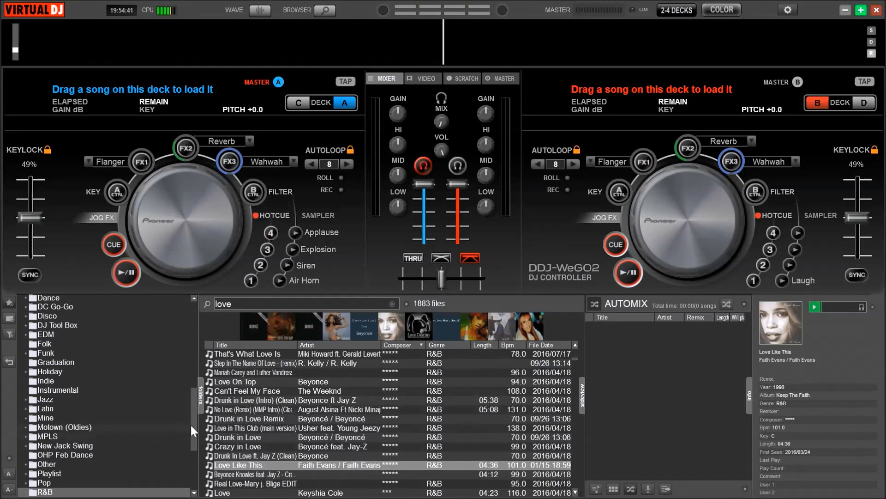
left_click_drag(192, 423, 198, 305)
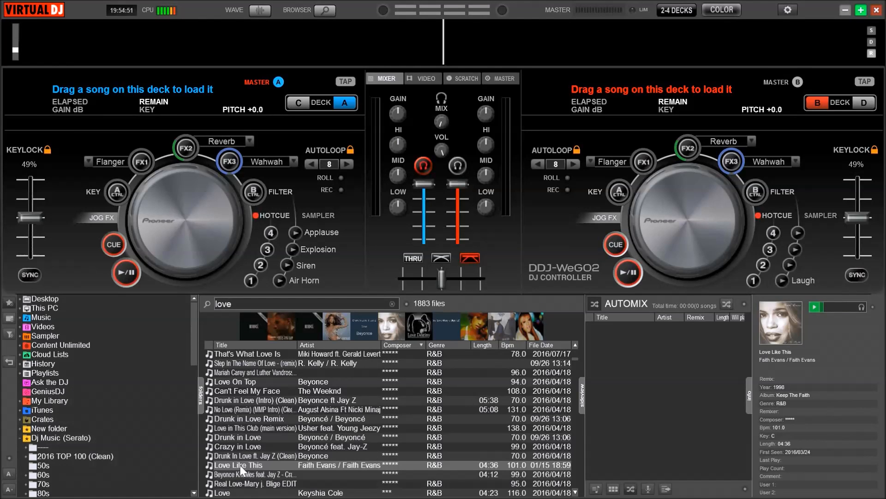
- Drop 'Love Like This' onto GeniusDJ to list its 50 compatible songs
left_click_drag(240, 465, 64, 395)
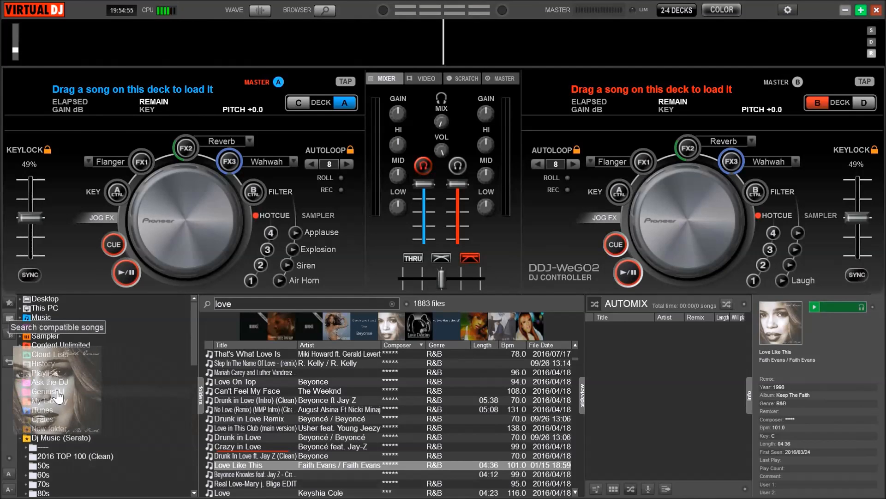
left_click_drag(65, 395, 53, 393)
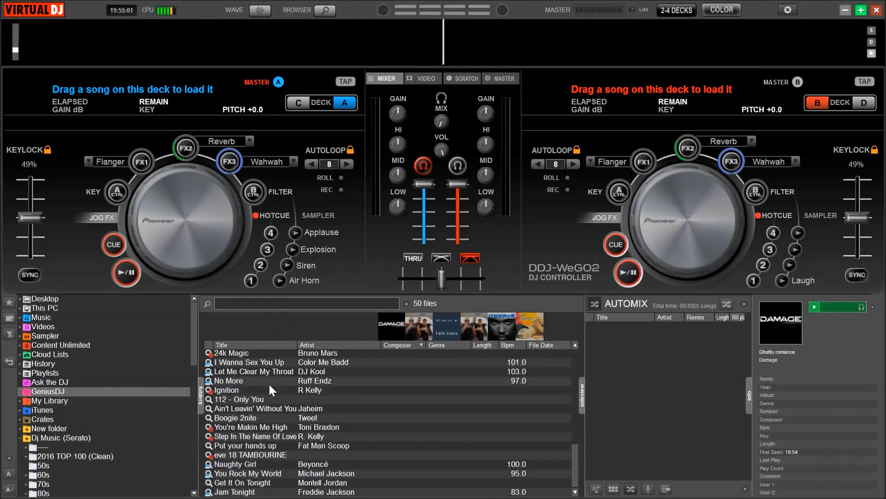
- Browse suggestions like No More and Jam Tonight, then try playing '24k Magic'
left_click(242, 363)
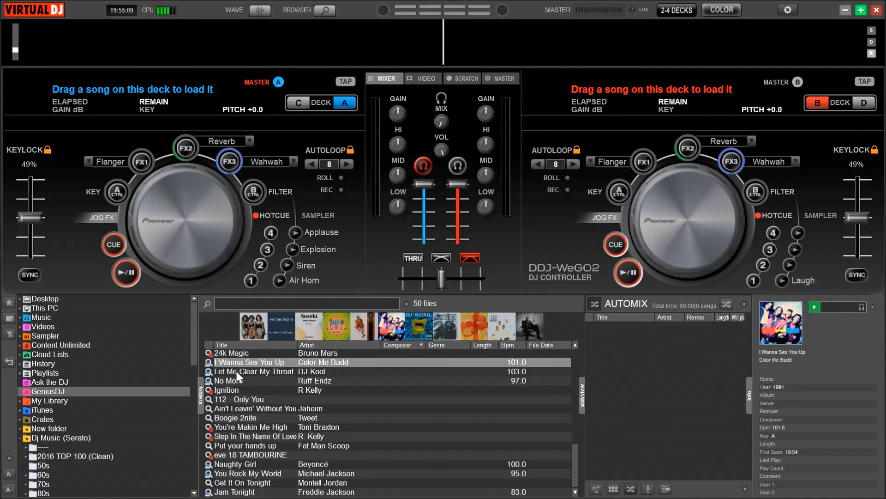
left_click(235, 370)
left_click(232, 380)
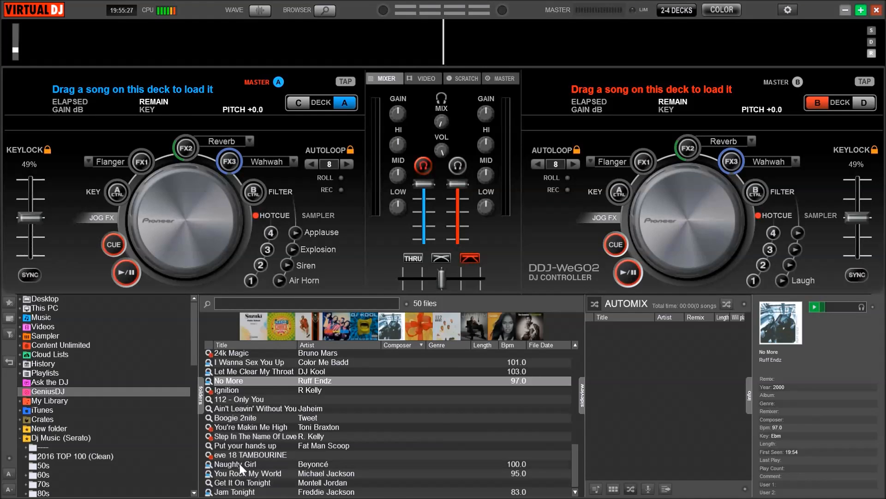
left_click(240, 465)
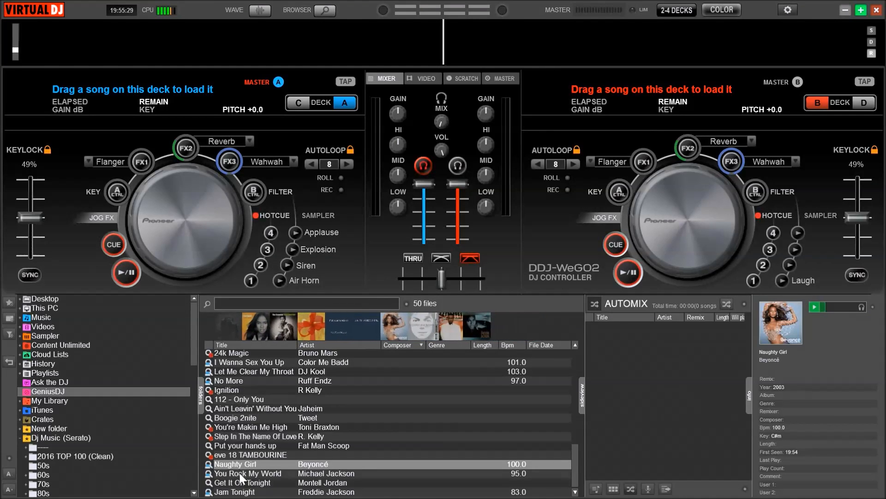
left_click(239, 474)
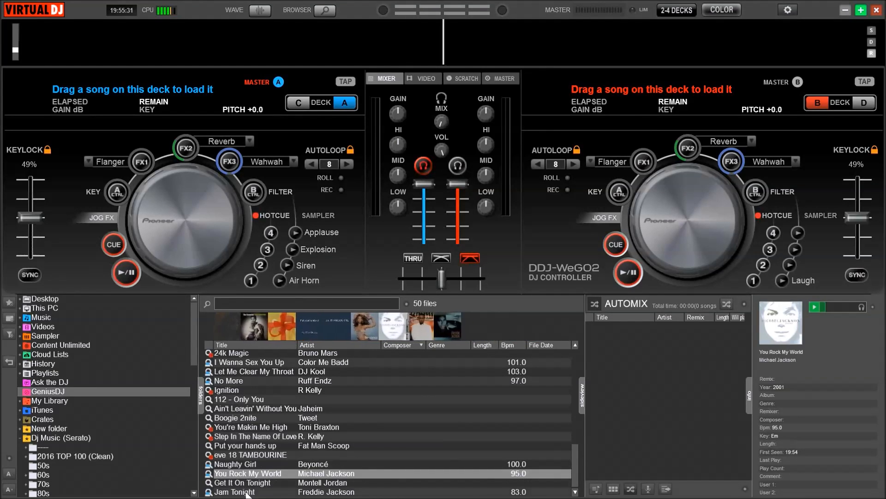
left_click(247, 492)
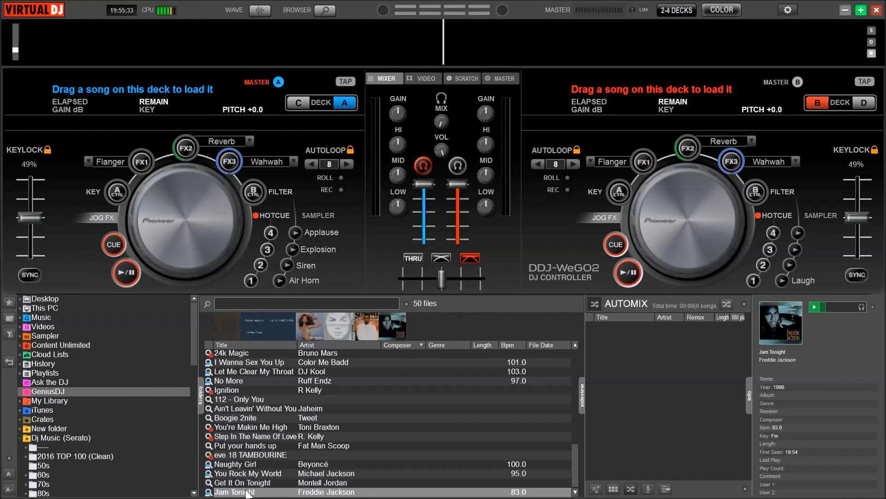
scroll(244, 464, "up", 2)
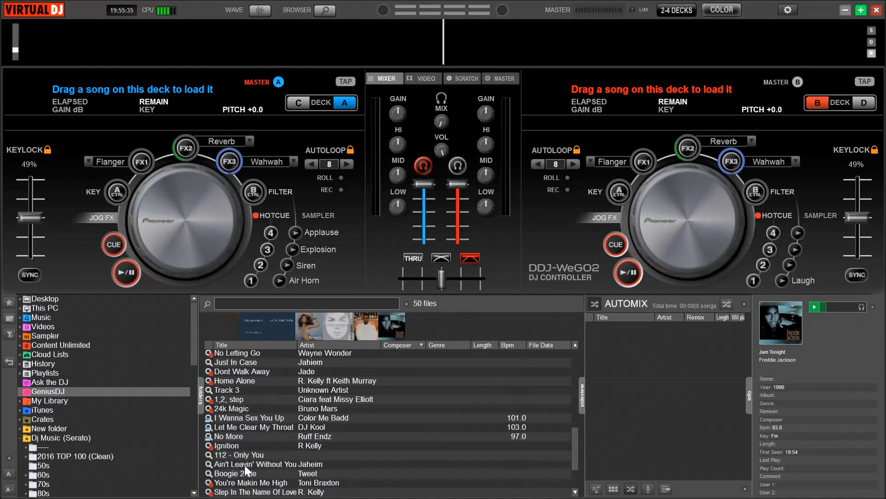
double_click(244, 409)
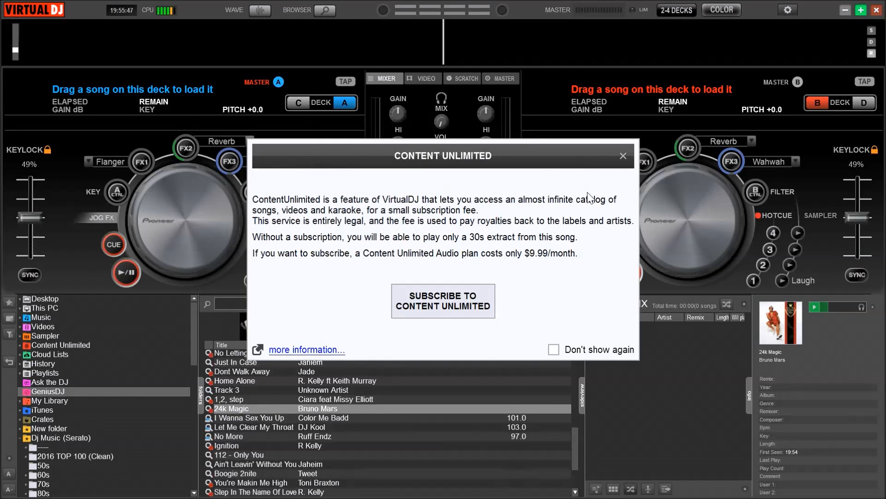
- Dismiss the Content Unlimited notice and add 'Wifey' and 'Rock The boat' to Automix
left_click(622, 156)
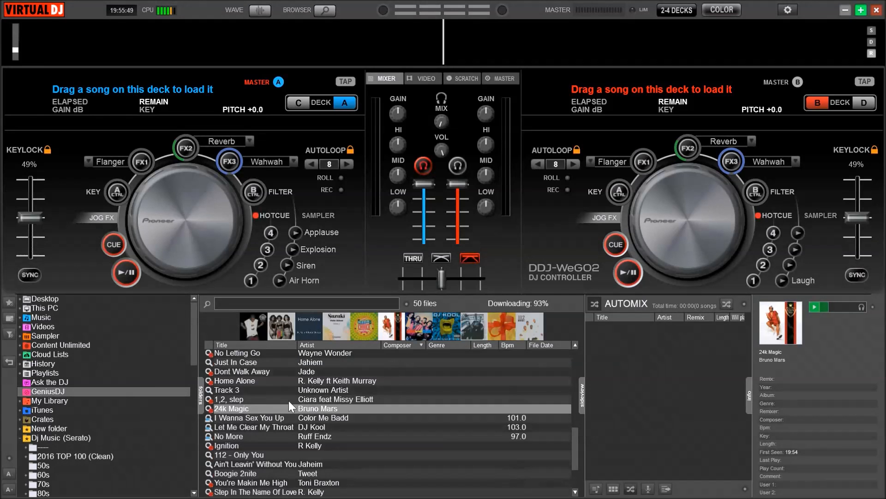
left_click(234, 391)
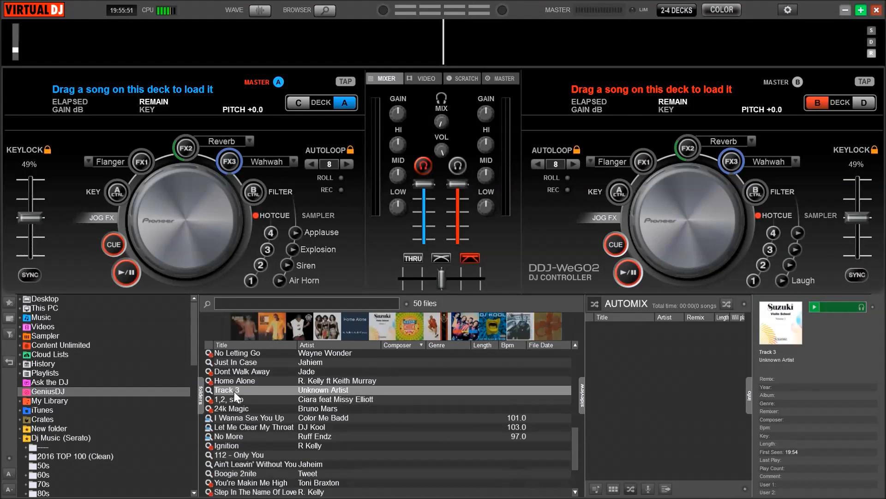
scroll(234, 391, "up", 5)
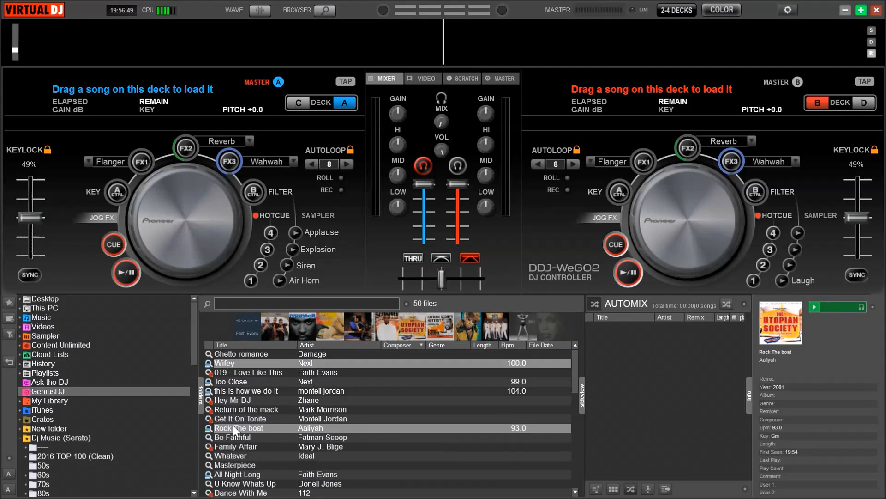
left_click(241, 363)
left_click_drag(241, 364, 643, 374)
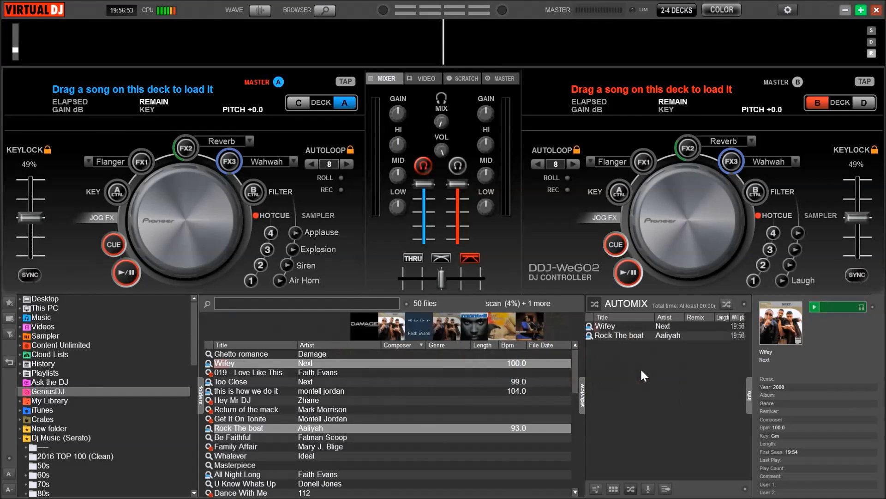
left_click(59, 436)
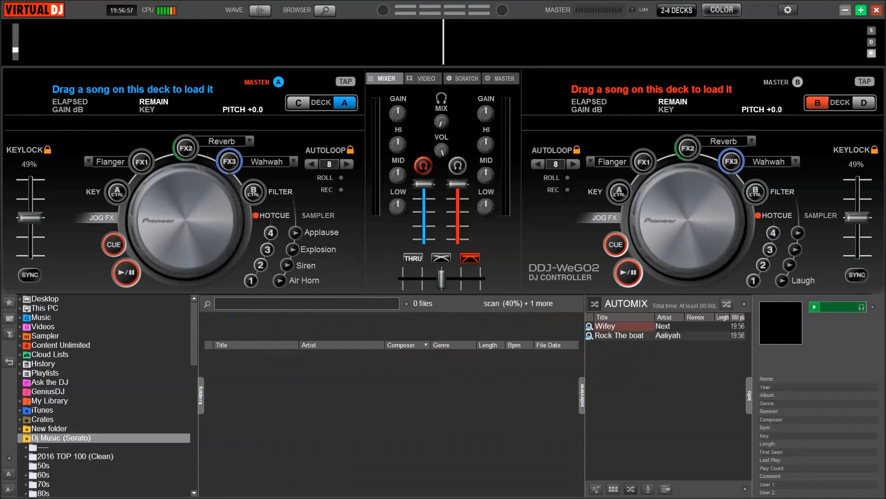
type("love")
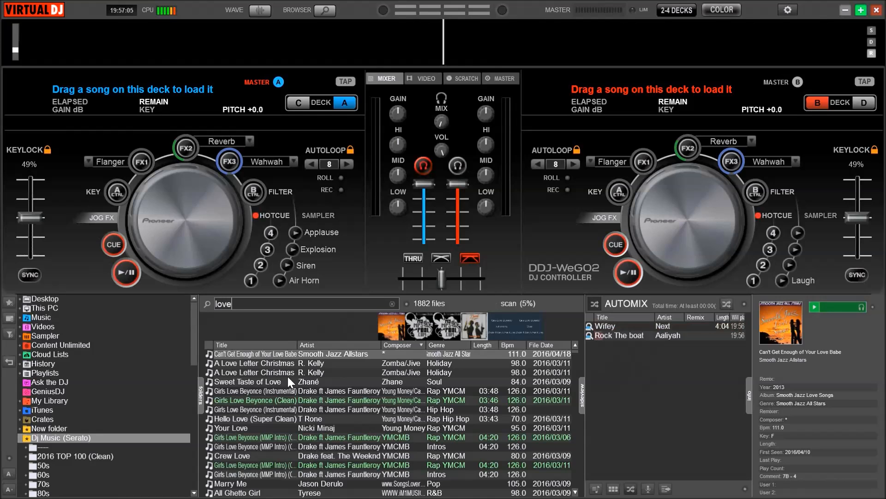
type(" fai")
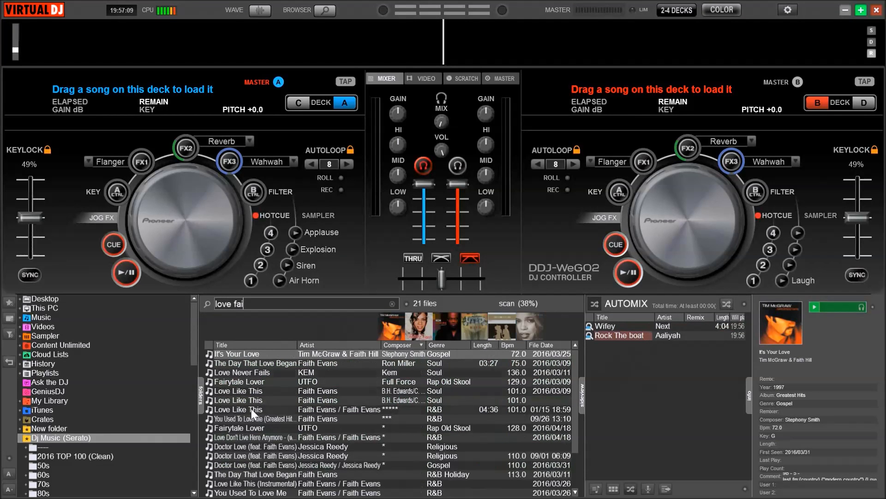
- Add 'Love Like This' to the Automix playlist and move it higher in the list
left_click_drag(246, 408, 624, 383)
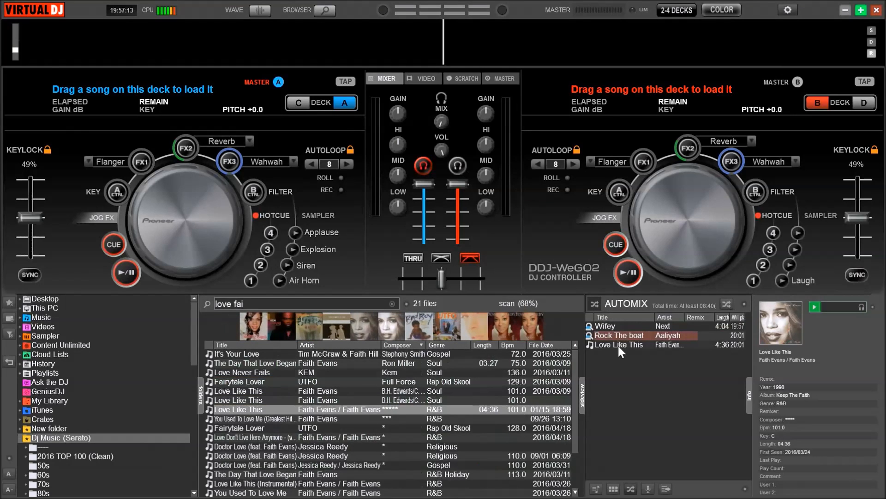
left_click_drag(618, 344, 613, 323)
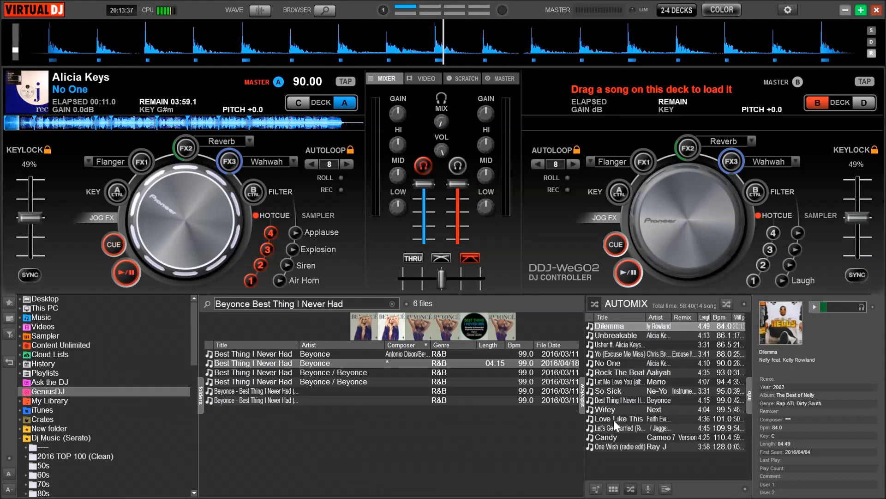
- Move 'Love Like This' to the top of Automix and load it onto deck A
left_click_drag(614, 420, 614, 328)
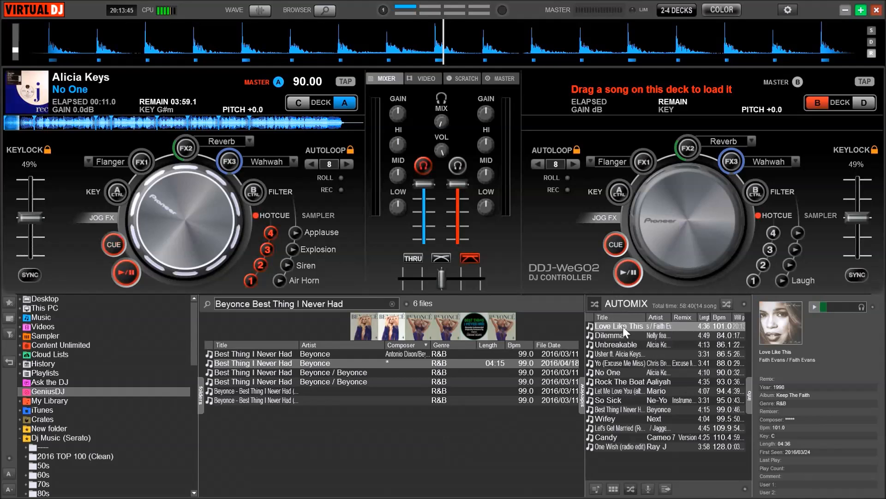
left_click_drag(624, 326, 161, 148)
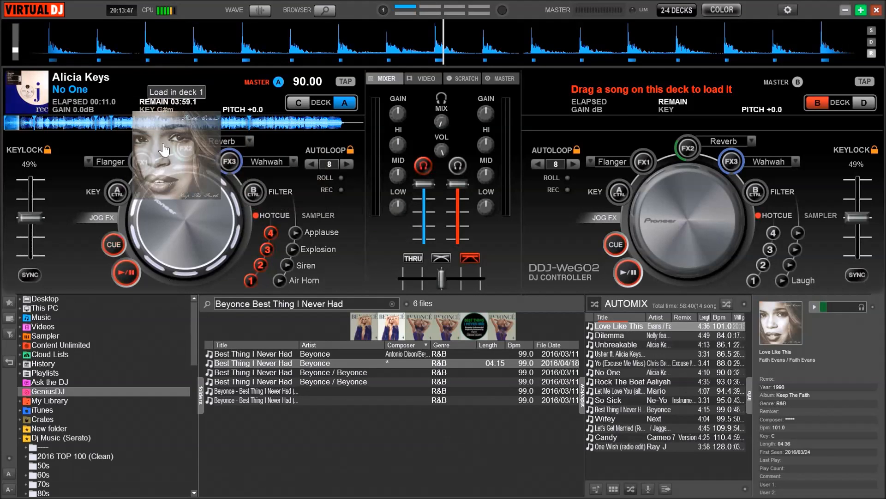
left_click_drag(165, 148, 124, 138)
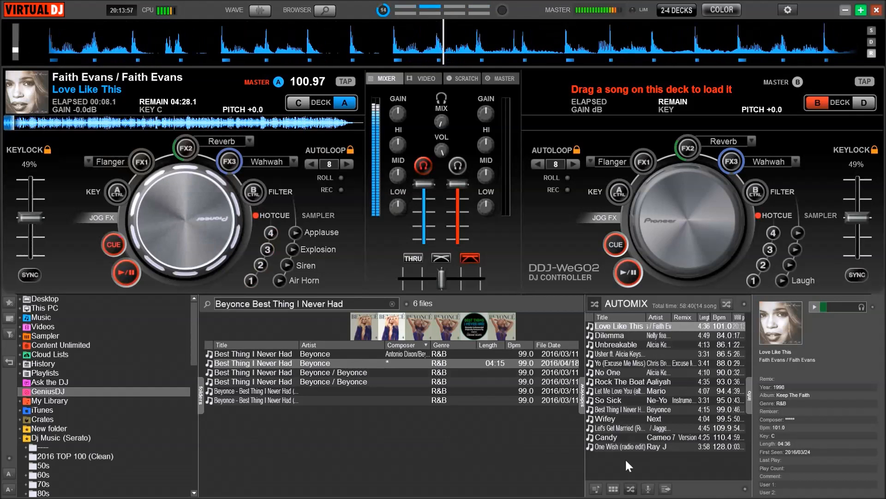
- Prelisten 'Let's Get Married (Remix)' and load it onto deck B
left_click(613, 427)
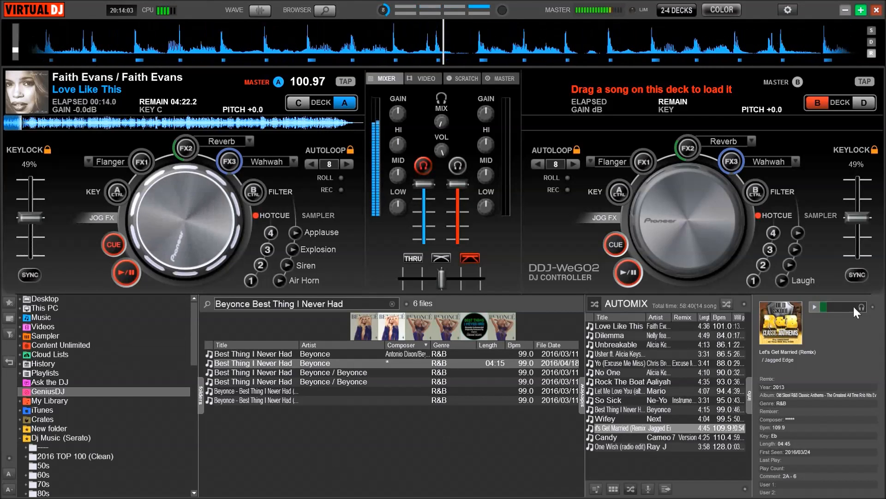
left_click(815, 307)
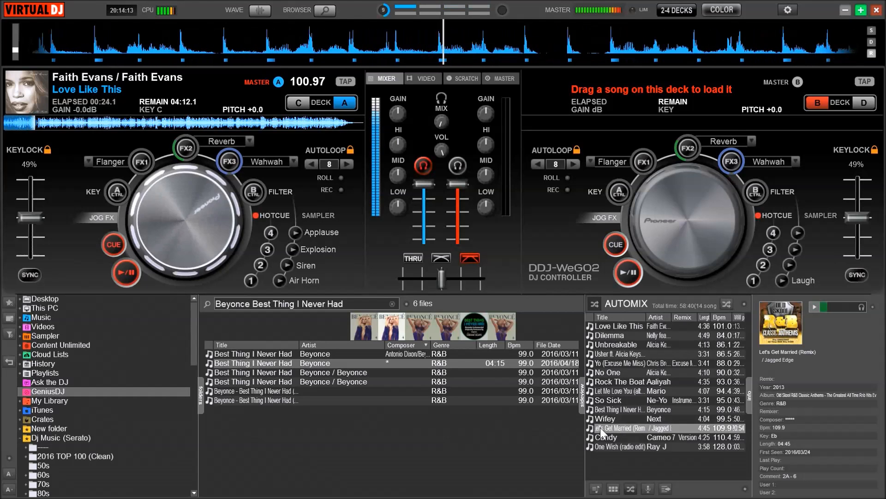
left_click_drag(602, 430, 686, 222)
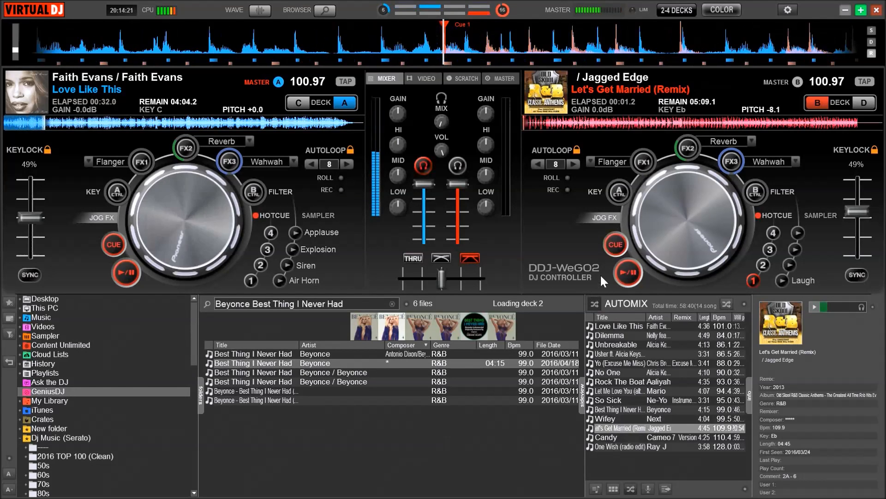
- Play 'Let's Get Married' on deck B, pause deck A, and move it to second in Automix
left_click(630, 273)
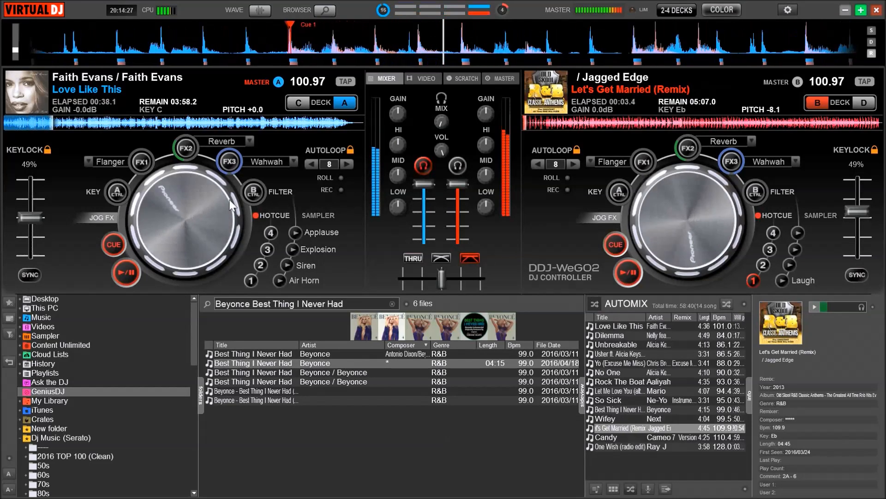
left_click(125, 274)
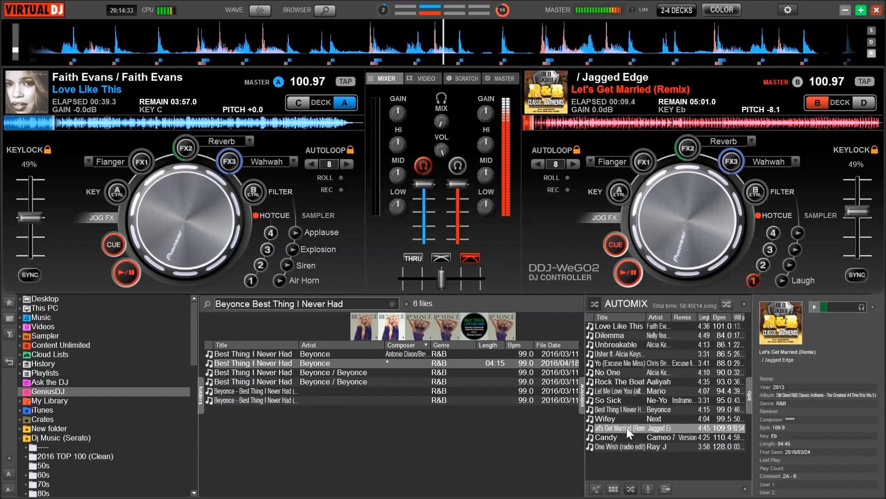
left_click_drag(627, 427, 629, 337)
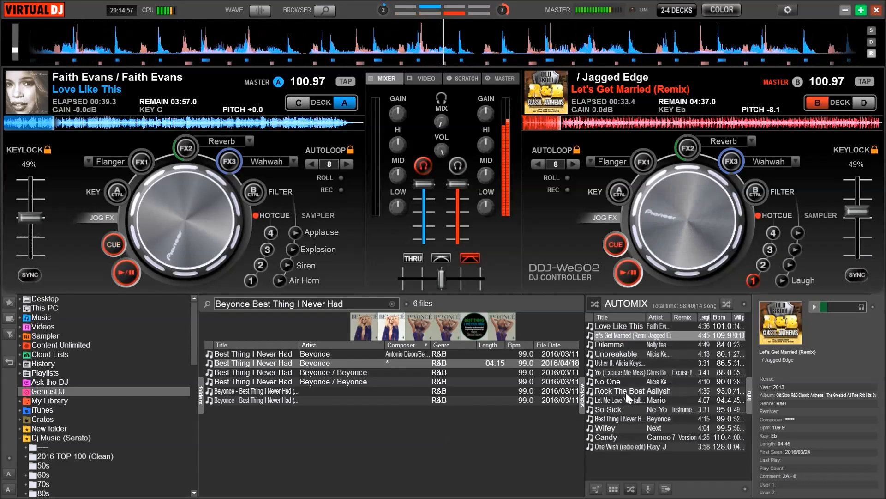
- Prelisten 'Wifey', load it onto deck A and start it playing
left_click(609, 426)
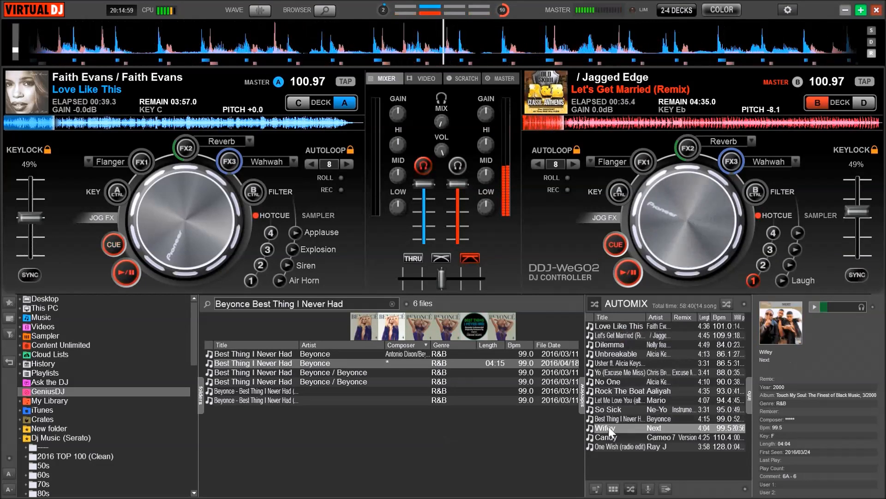
left_click(816, 304)
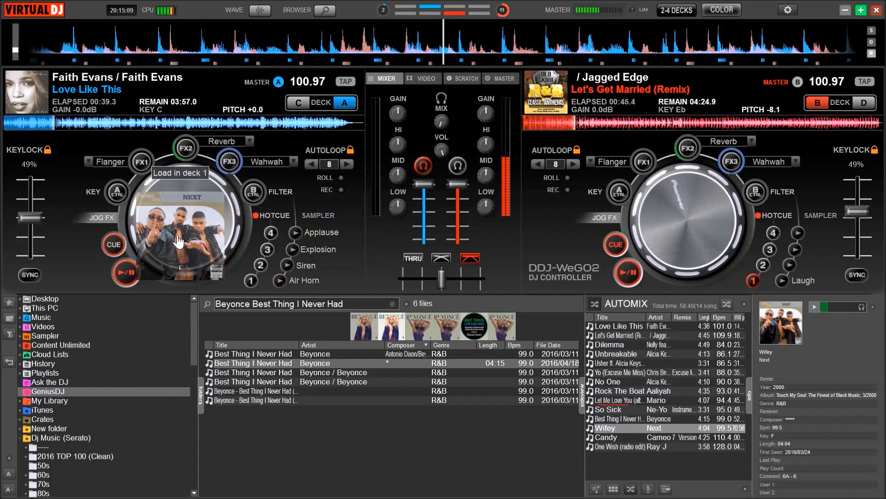
left_click_drag(627, 427, 180, 241)
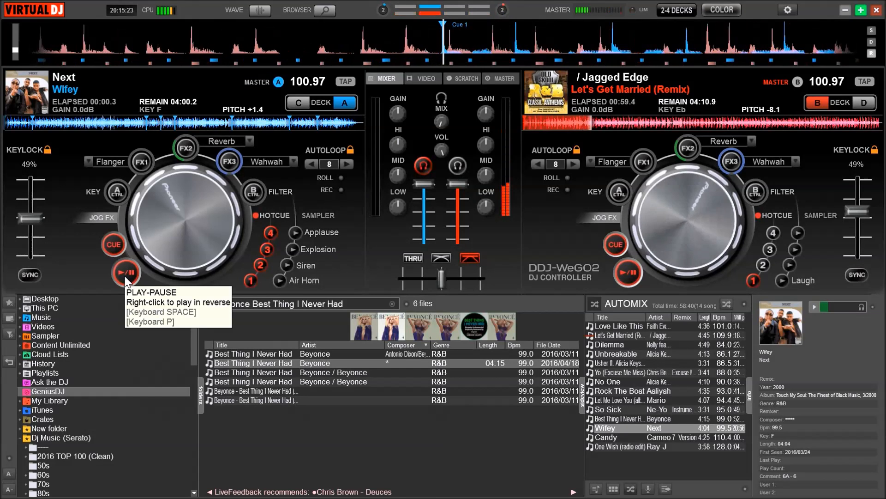
left_click(126, 274)
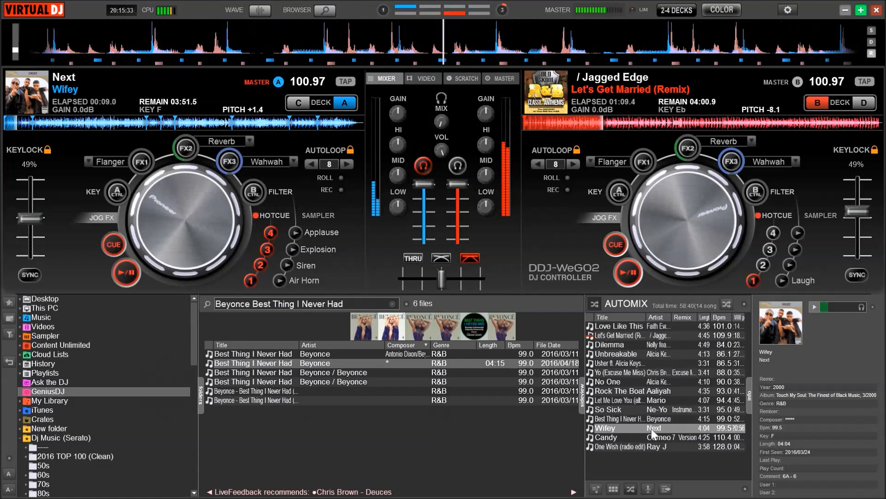
- Place 'Wifey' third in the Automix list and stop 'Let's Get Married' on deck B
left_click_drag(653, 428, 650, 352)
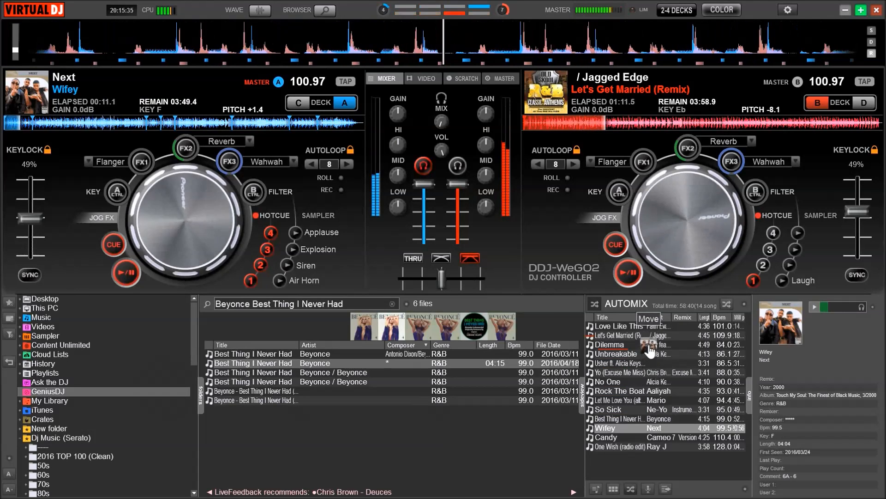
left_click_drag(651, 350, 651, 344)
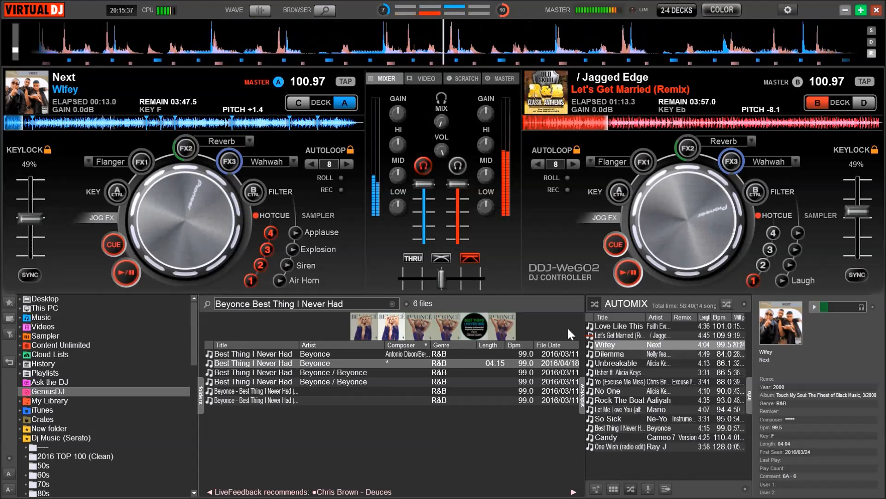
left_click(626, 278)
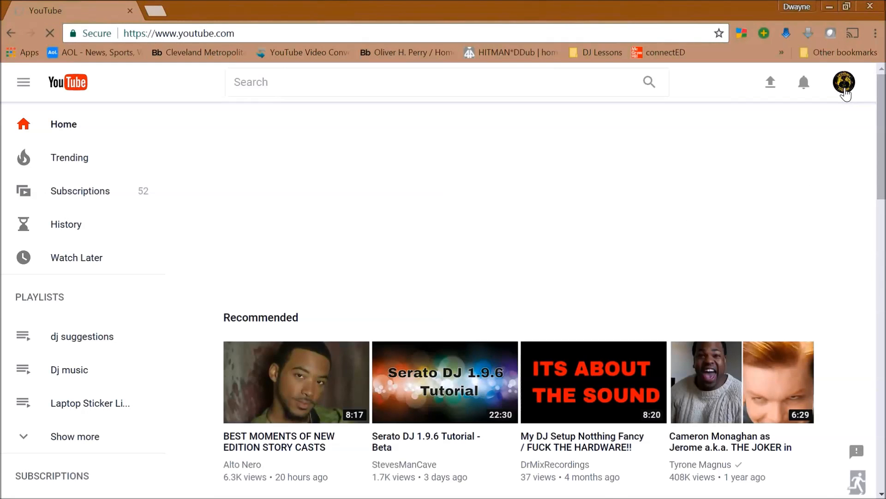
- Go to Creator Studio from the account menu and enter the Audio Library
left_click(844, 84)
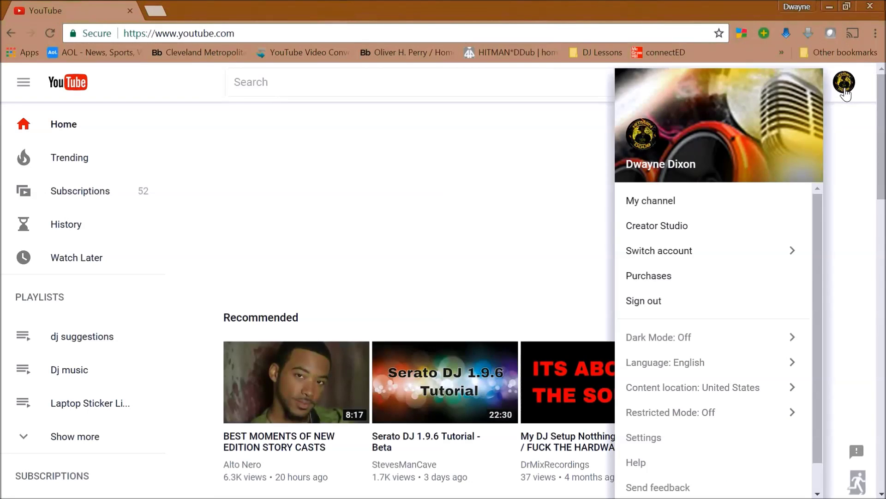
left_click(667, 229)
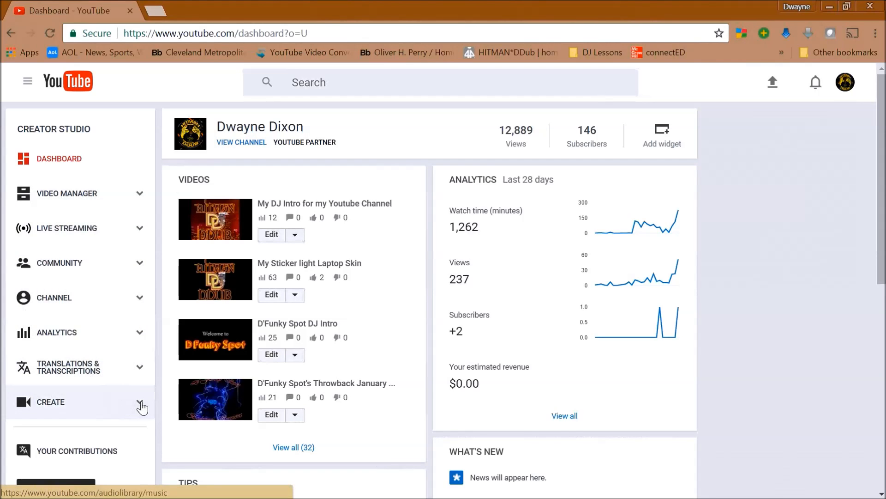
left_click(141, 404)
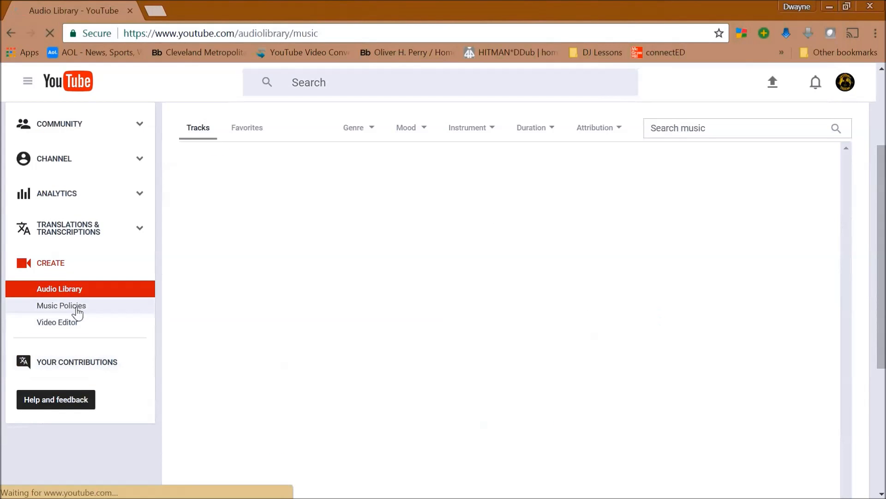
- Look up 'love like this' in Music Policies and expand the Faith Evans row's policy details
left_click(61, 305)
type("love like this")
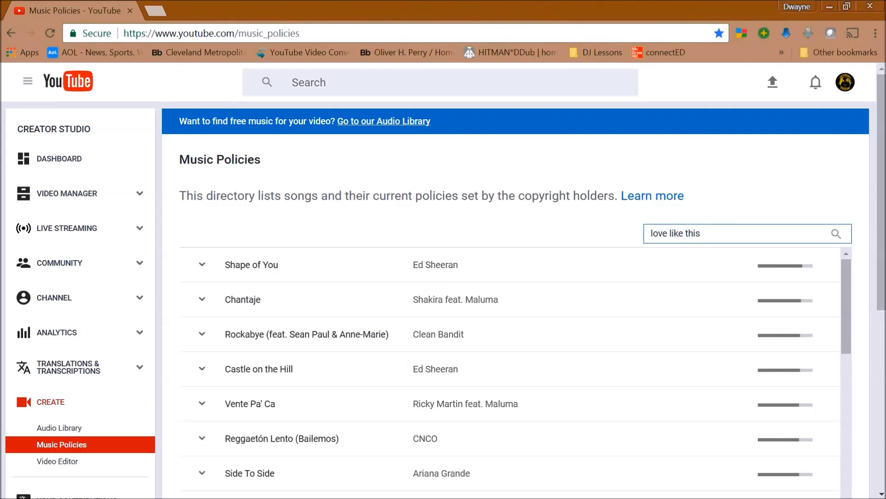
key("Return")
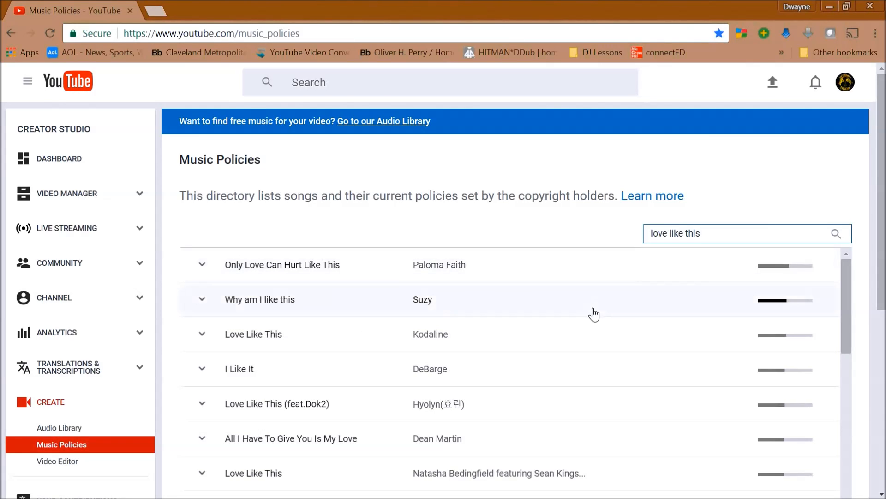
scroll(594, 313, "down", 4)
scroll(594, 314, "down", 4)
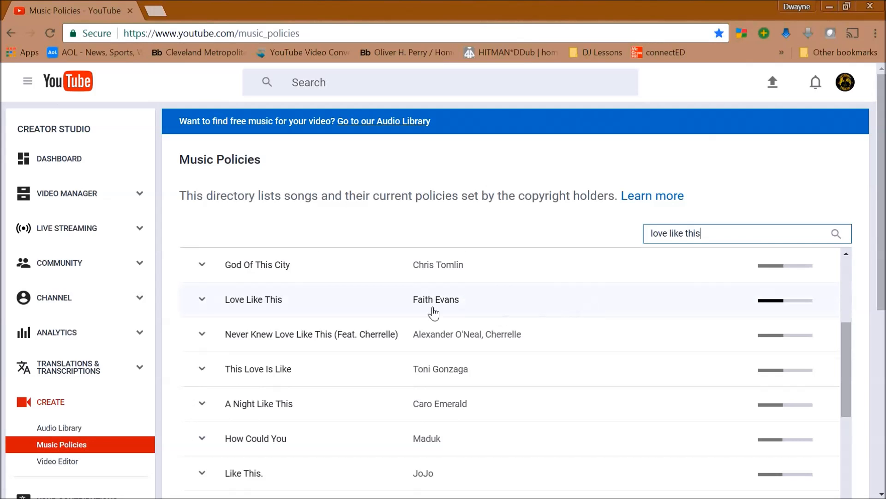
left_click(202, 302)
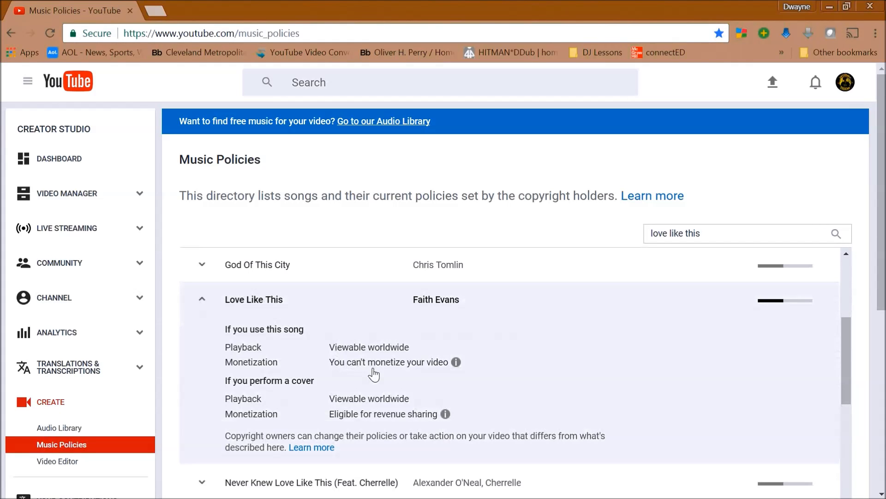
scroll(374, 373, "down", 1)
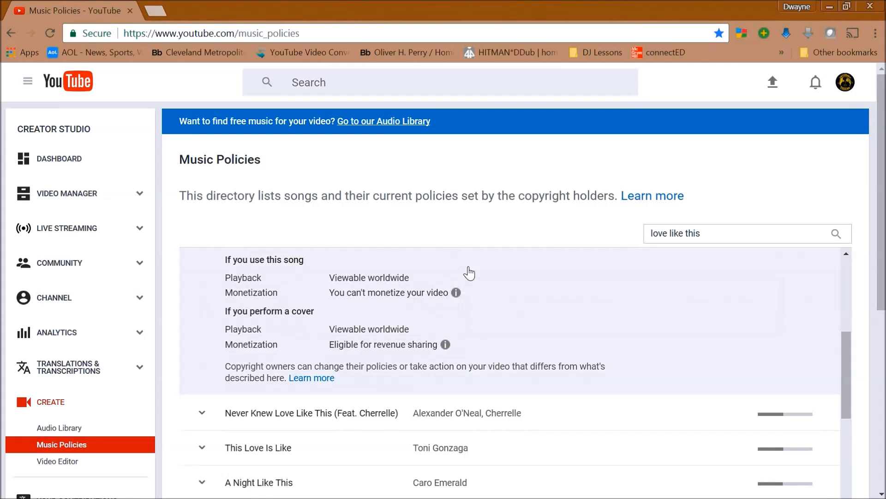
scroll(470, 271, "up", 3)
scroll(469, 272, "up", 2)
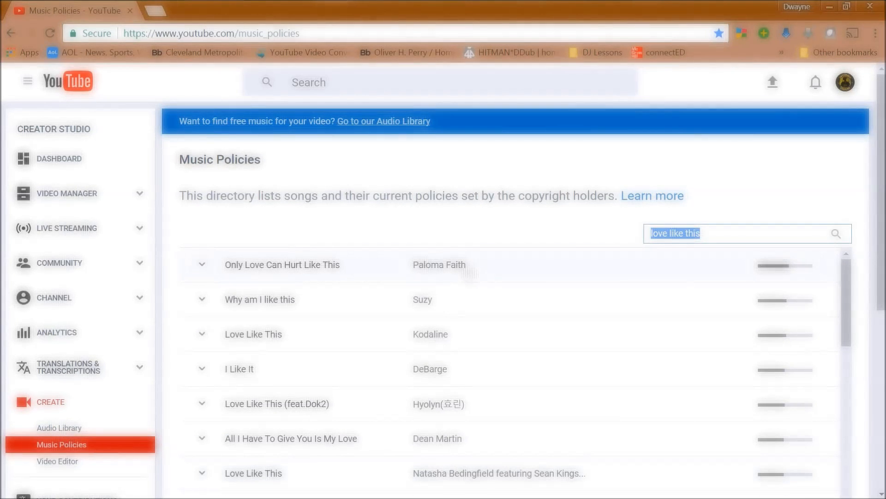
type("let's get married")
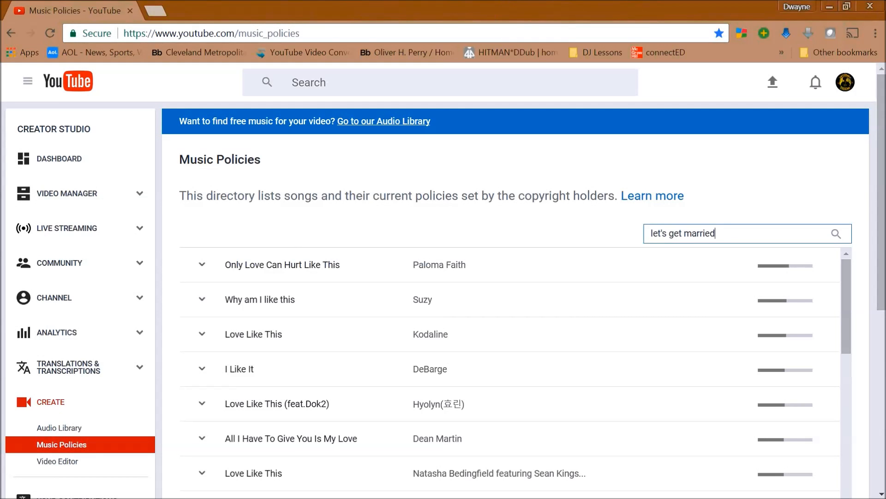
- Search 'let's get married' and expand the Run DMC and Jagged Edge rows
key("Return")
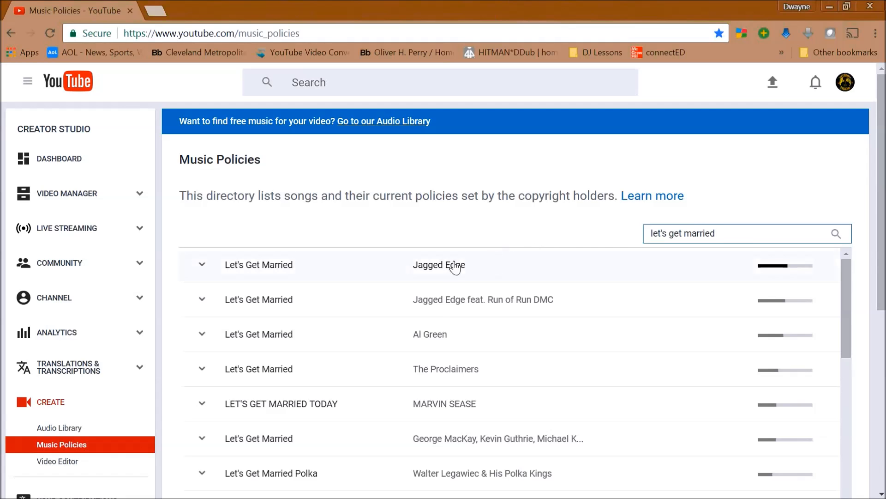
left_click(201, 303)
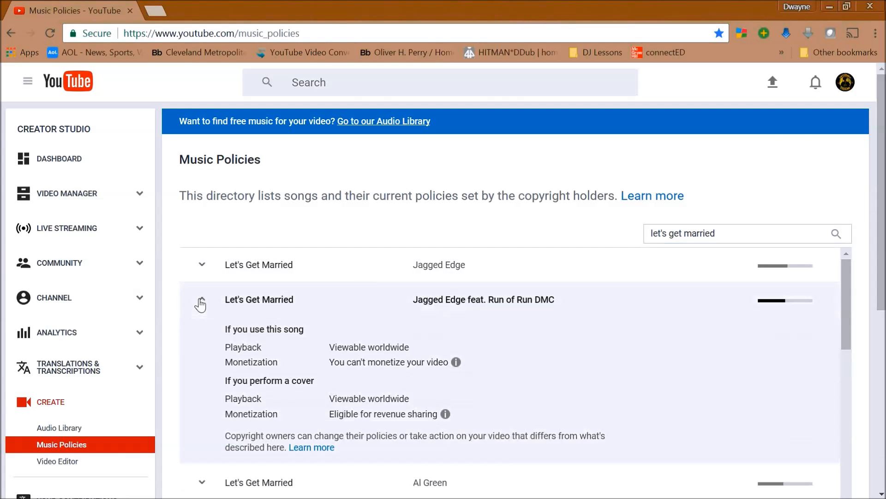
left_click(202, 265)
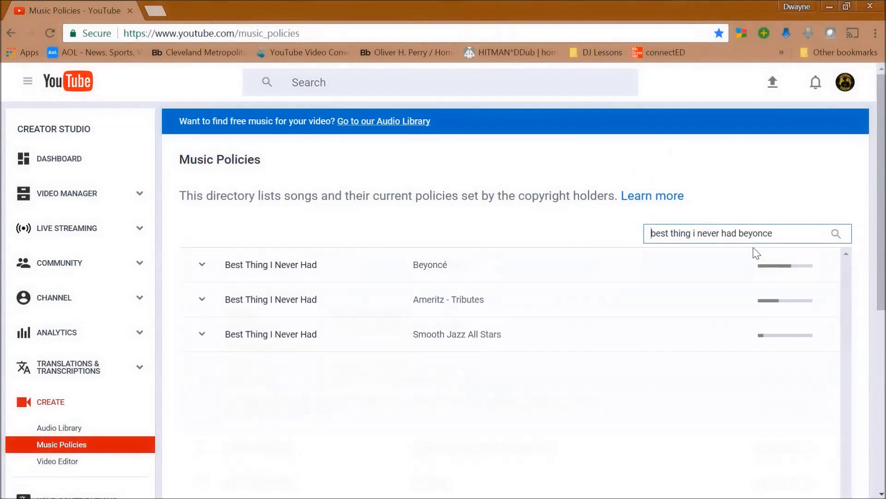
- Expand Beyoncé's Best Thing I Never Had, then search 'take a bow' and expand Rihanna's row
left_click(203, 267)
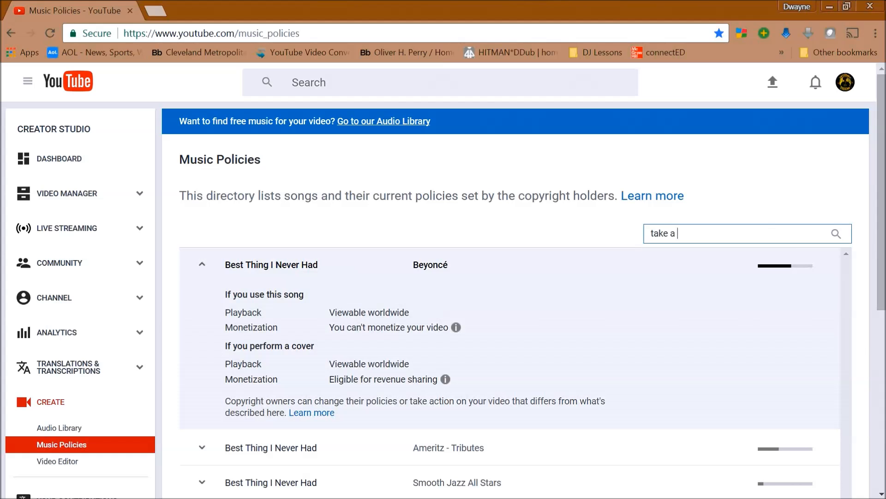
key("Return")
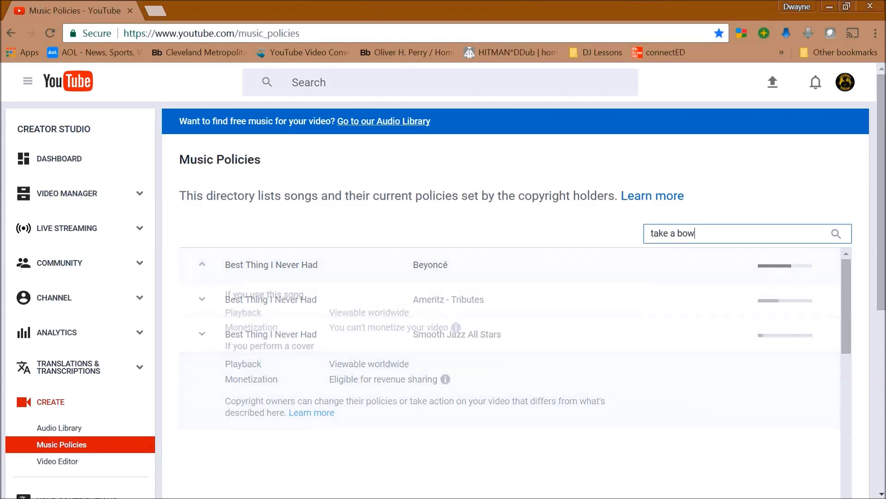
left_click(203, 267)
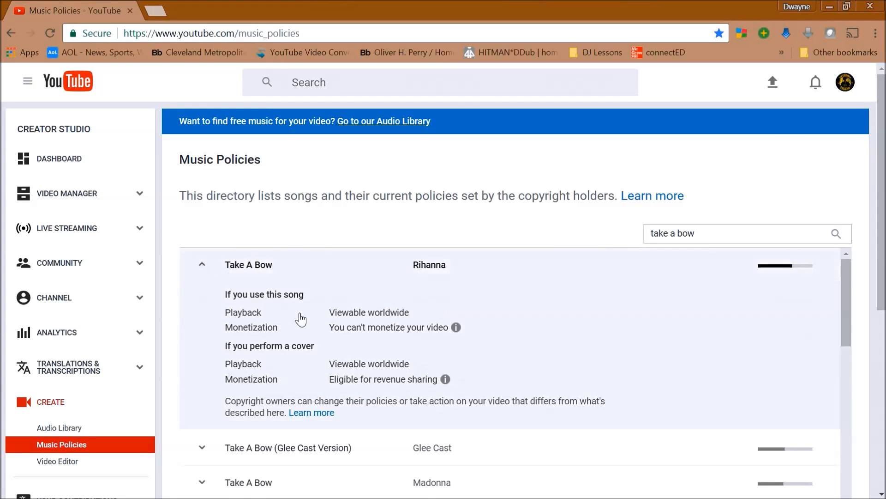
scroll(301, 317, "down", 2)
scroll(301, 317, "up", 2)
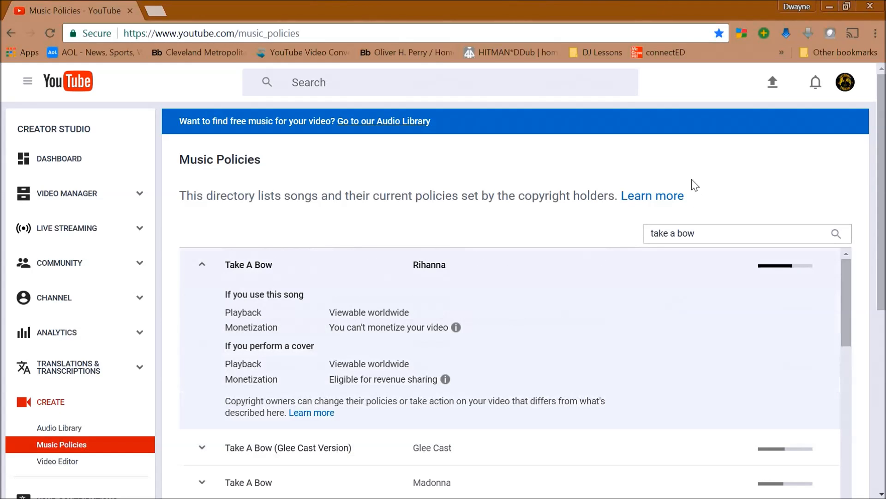
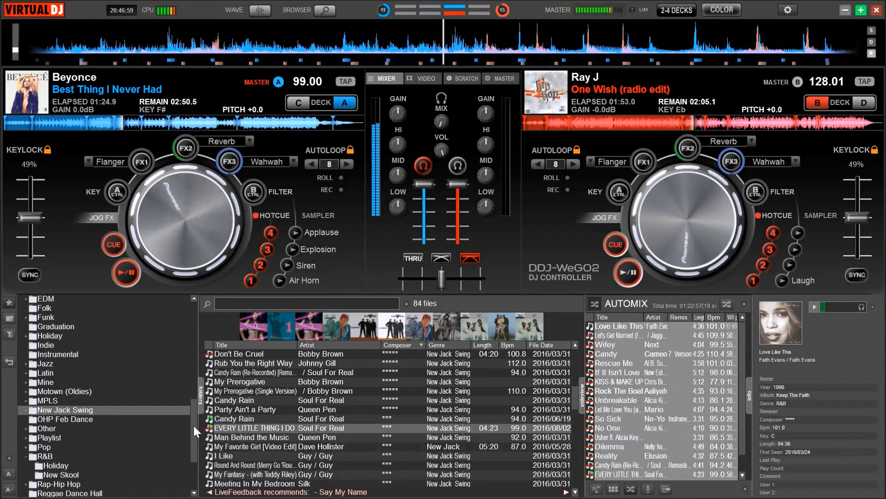
left_click_drag(195, 424, 186, 293)
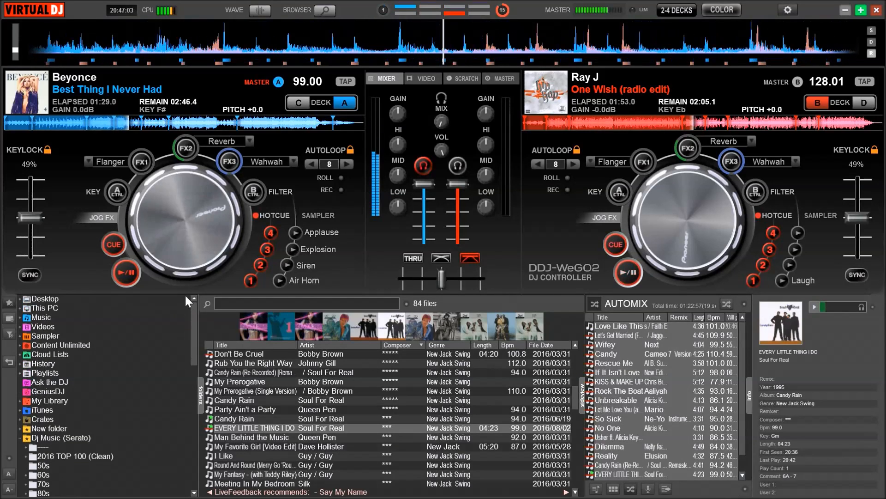
- Create a new playlist named D'Funky Spot February Mix under Playlists in the folder tree
left_click(18, 373)
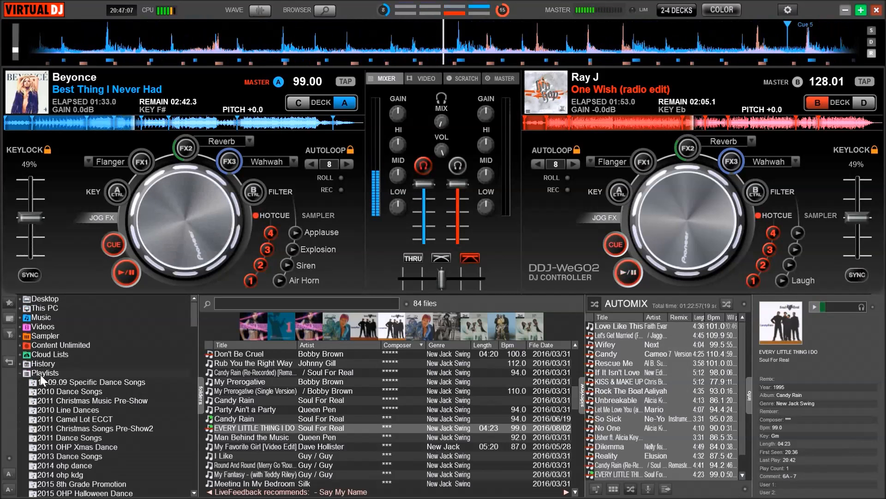
left_click(40, 375)
right_click(41, 375)
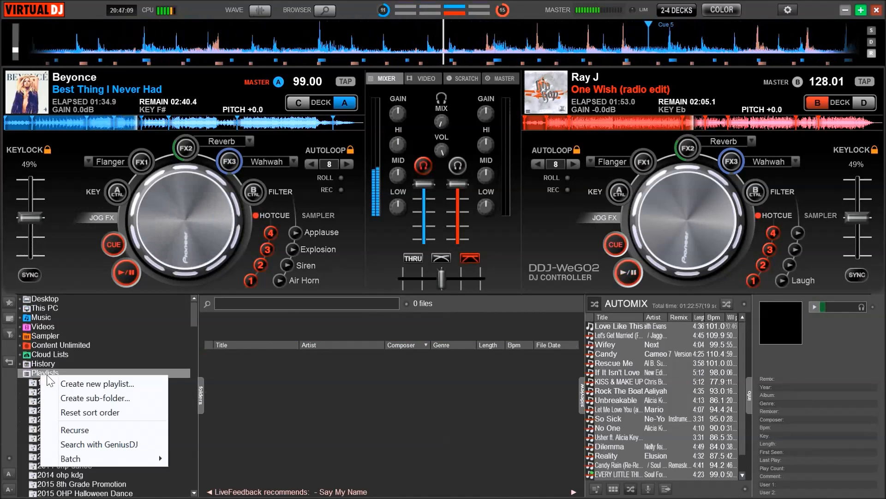
left_click(83, 384)
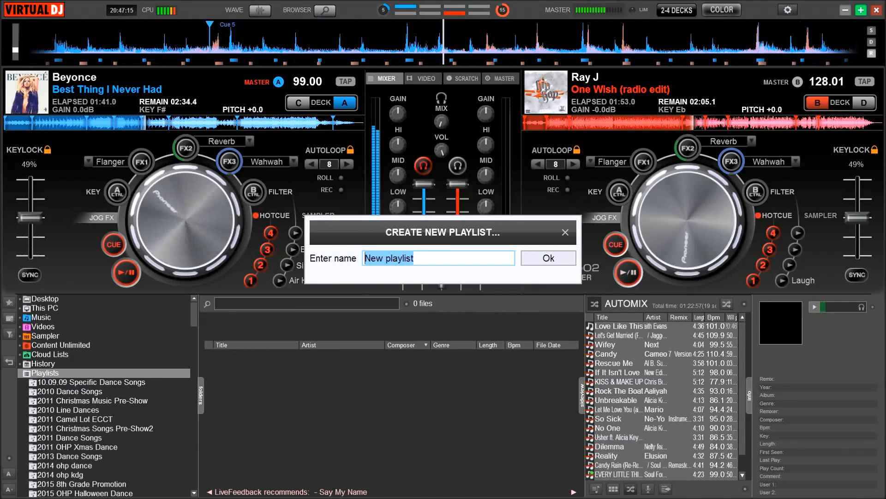
type("D")
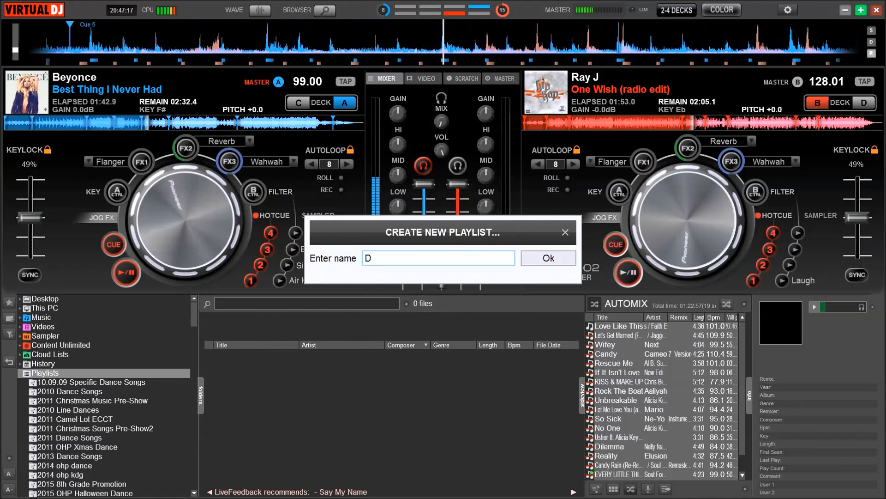
type("'F")
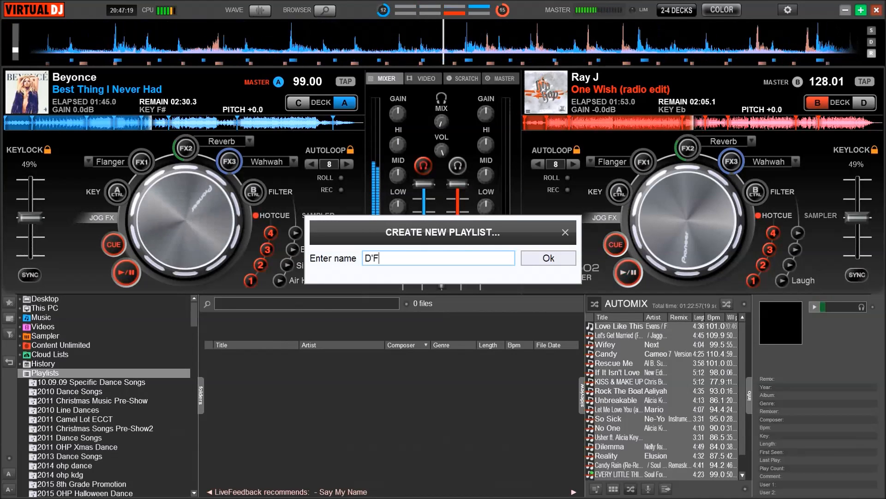
type("unky ")
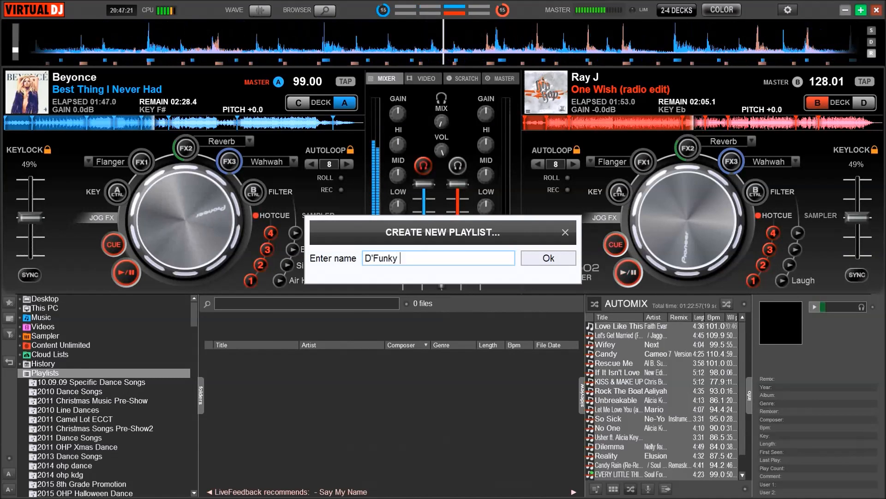
type("Spot")
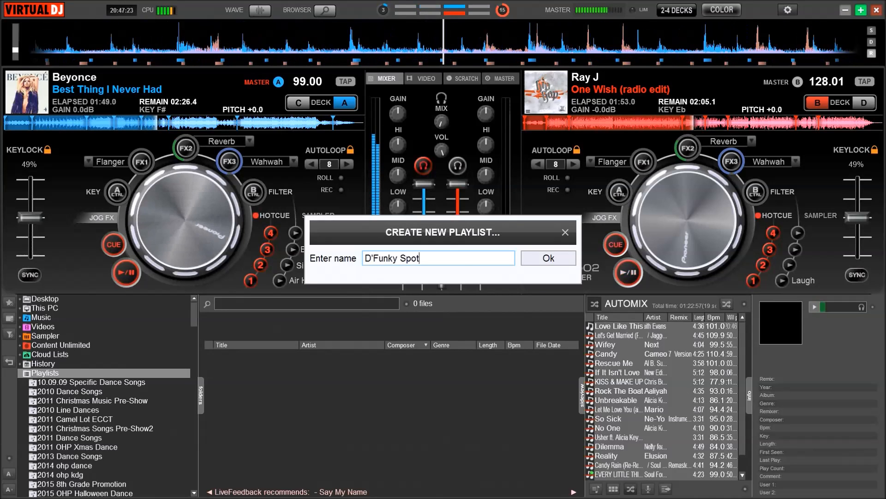
type(" February Mix")
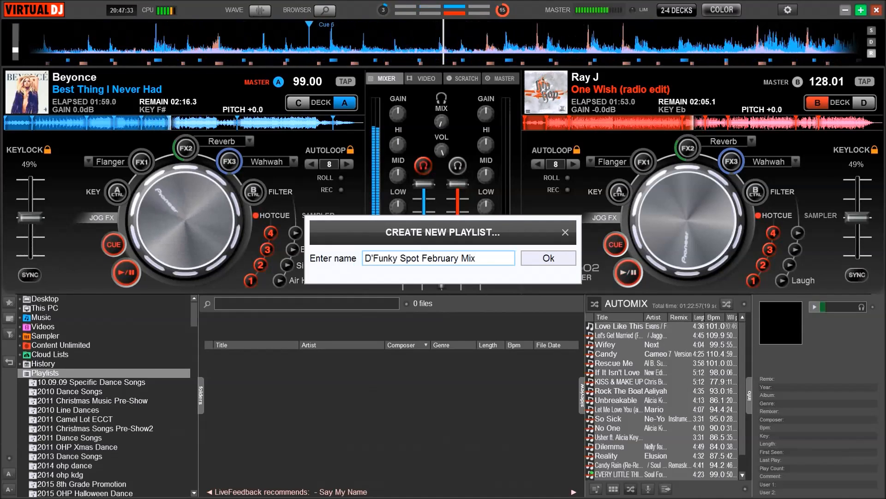
left_click(548, 260)
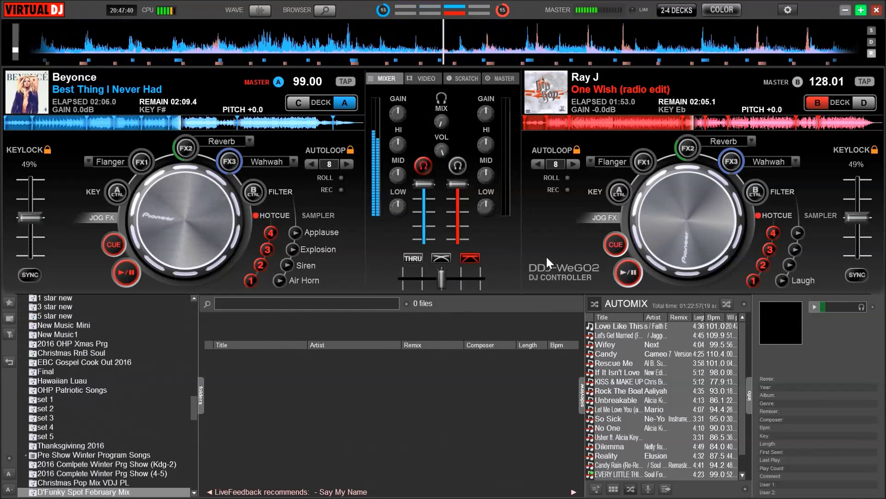
- Set Best Thing I Never Had's colour tag to red in the Tag Editor and save it
left_click(631, 472)
scroll(639, 415, "down", 2)
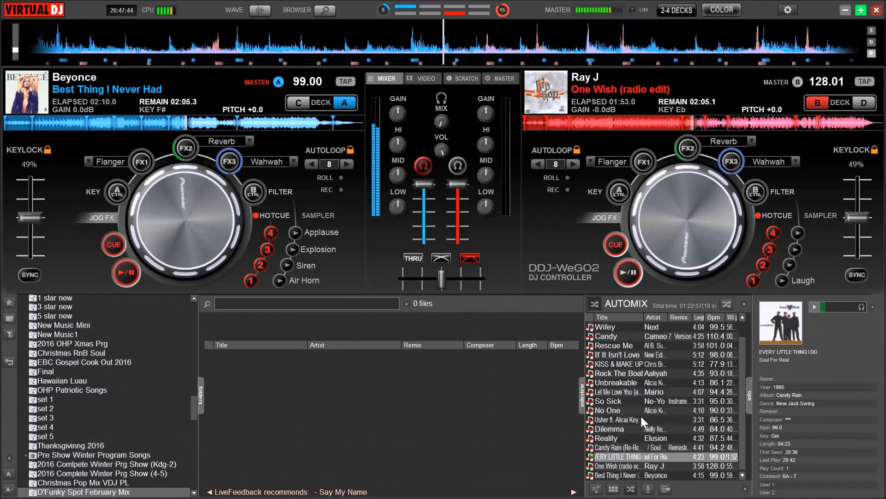
left_click(617, 476)
right_click(617, 476)
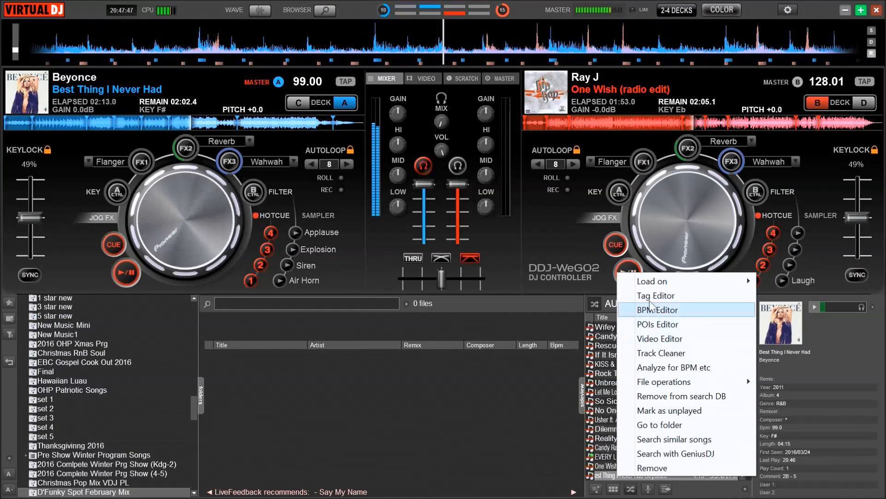
left_click(656, 295)
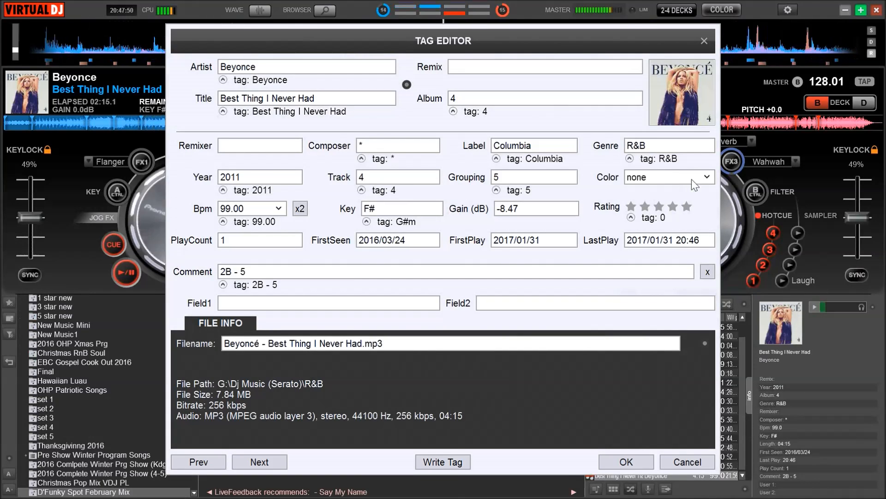
left_click(708, 178)
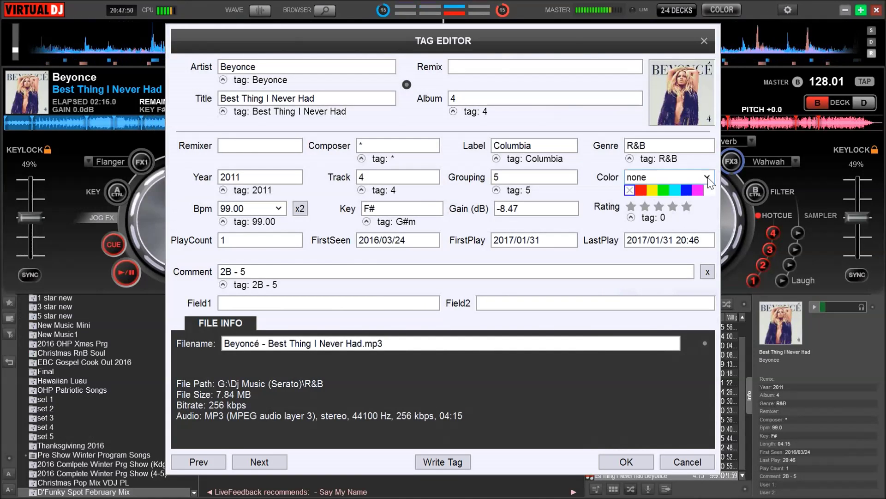
left_click(644, 193)
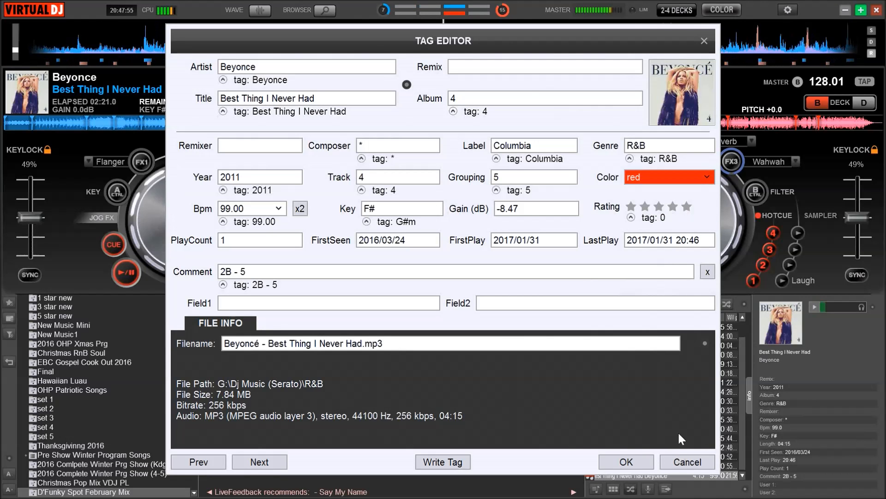
left_click(627, 461)
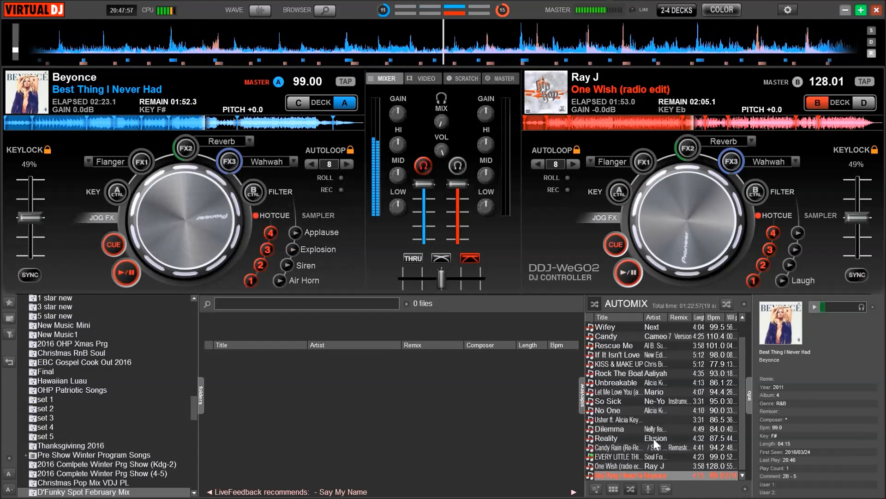
- Drag all automix tracks into the D'Funky Spot February Mix playlist, then minimize VirtualDJ
key("ctrl+a")
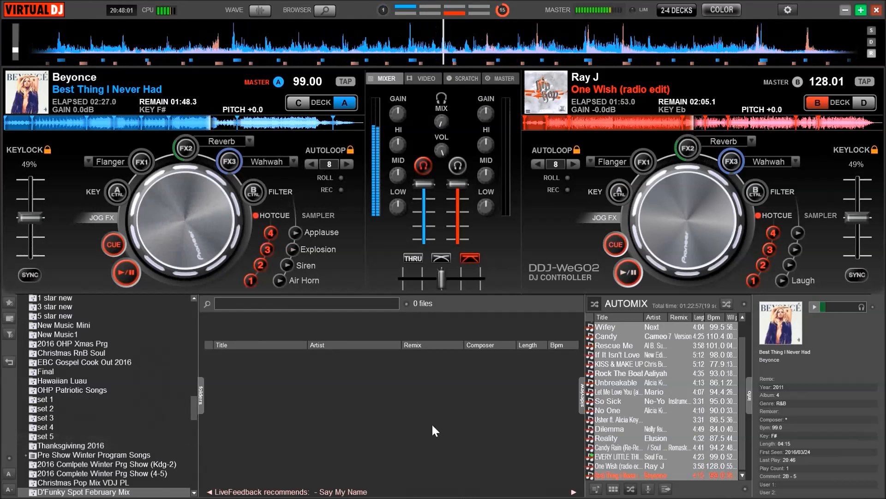
mouse_move(613, 373)
left_mouse_down()
mouse_move(243, 447)
mouse_move(125, 492)
left_mouse_up()
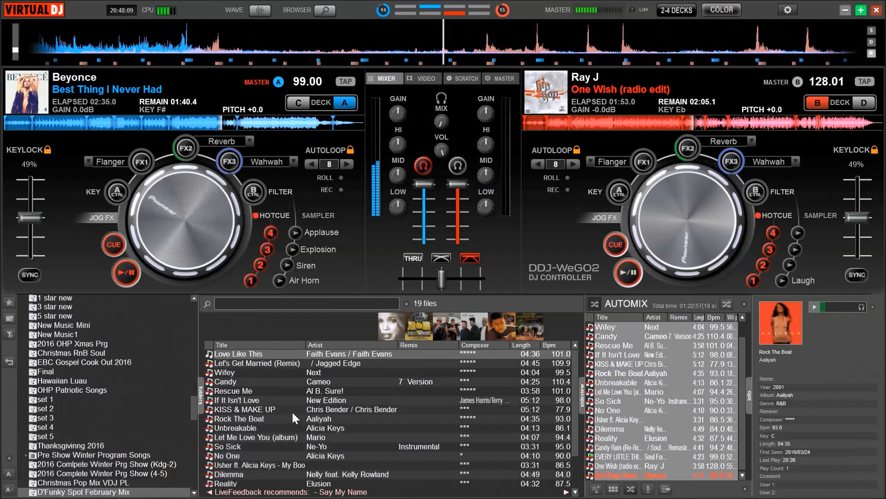
scroll(292, 411, "down", 2)
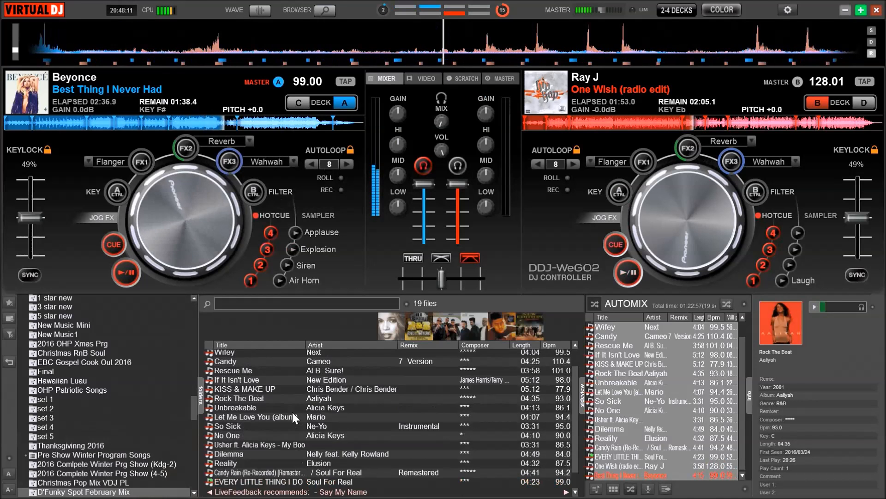
scroll(291, 410, "up", 3)
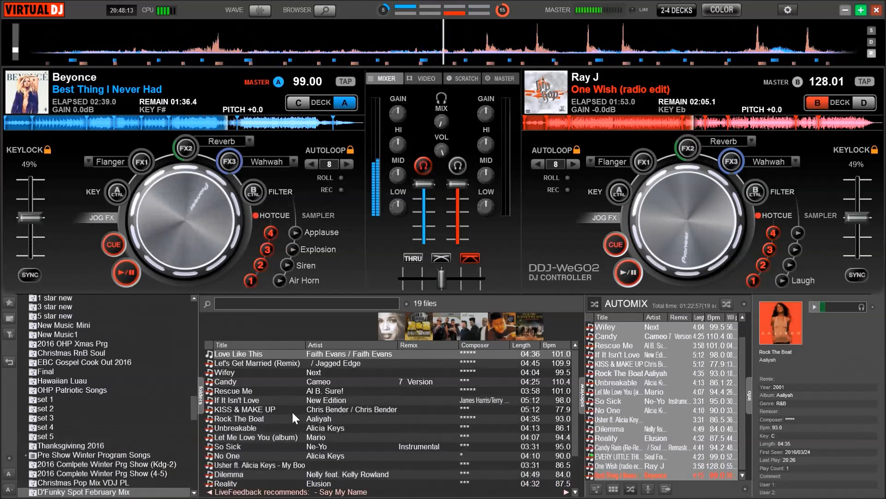
scroll(292, 411, "down", 4)
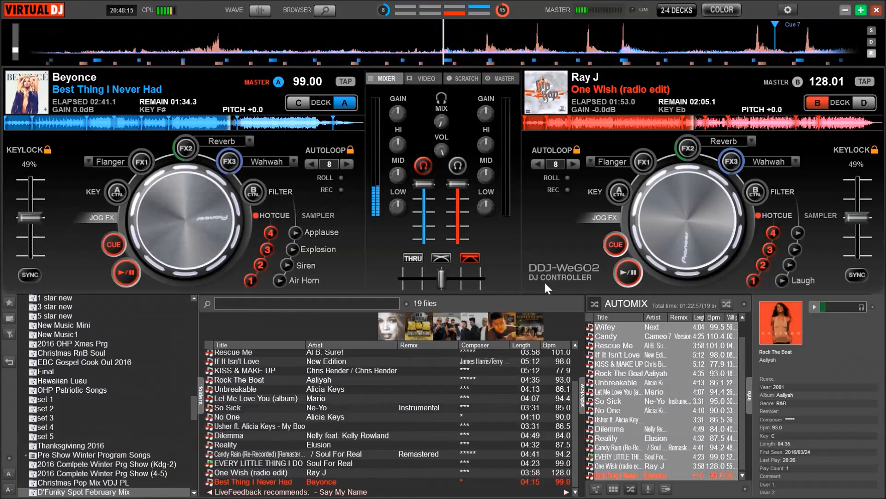
left_click(844, 11)
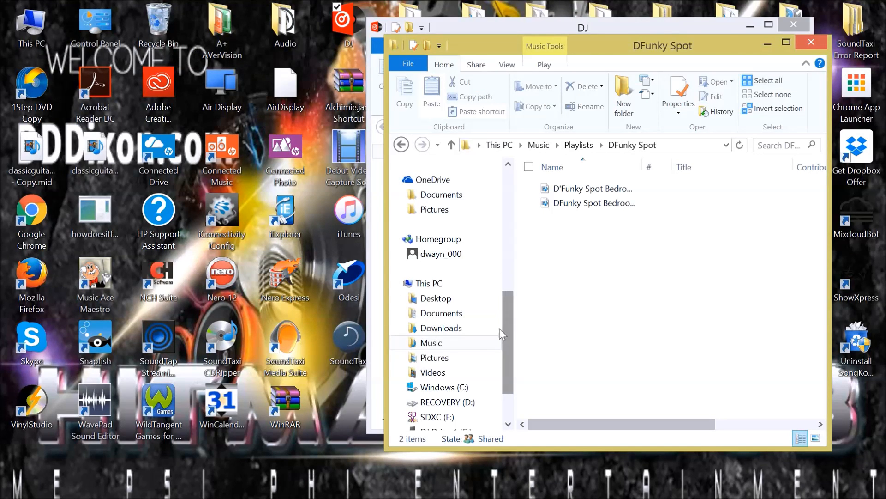
- Browse to Documents > VirtualDJ > Playlists in File Explorer
left_click(442, 314)
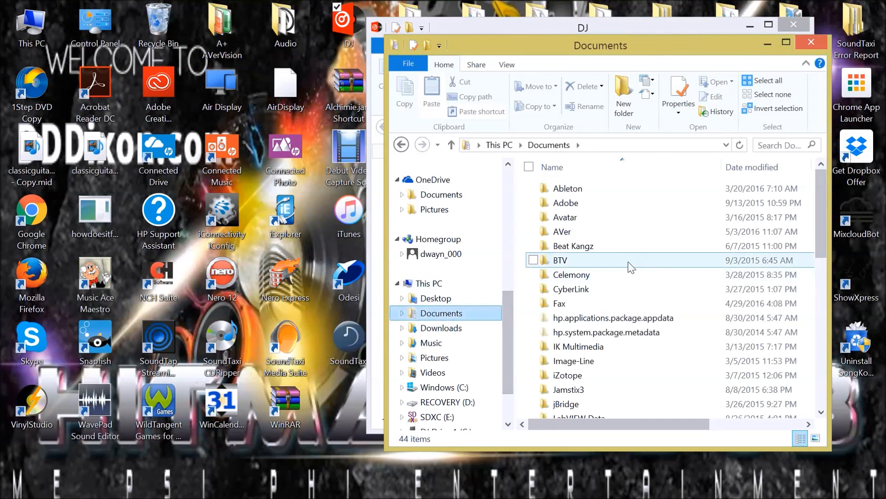
scroll(629, 266, "down", 4)
scroll(628, 267, "down", 3)
scroll(602, 291, "down", 2)
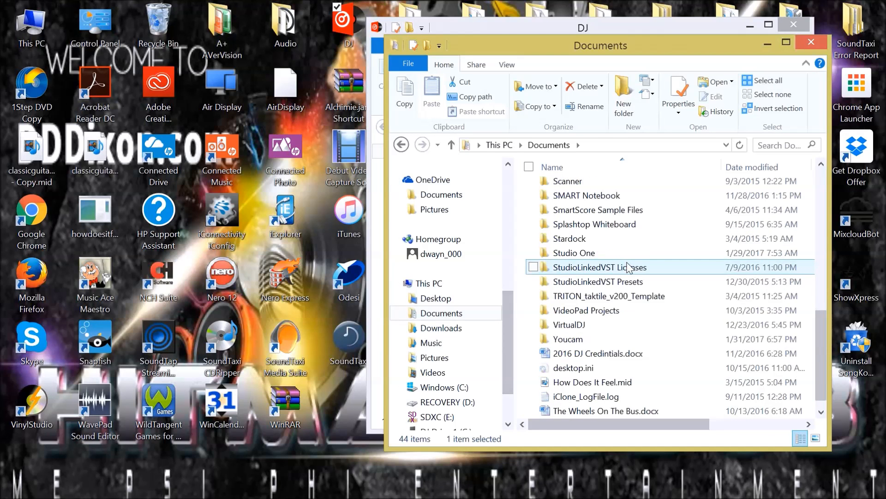
left_click(579, 326)
double_click(573, 328)
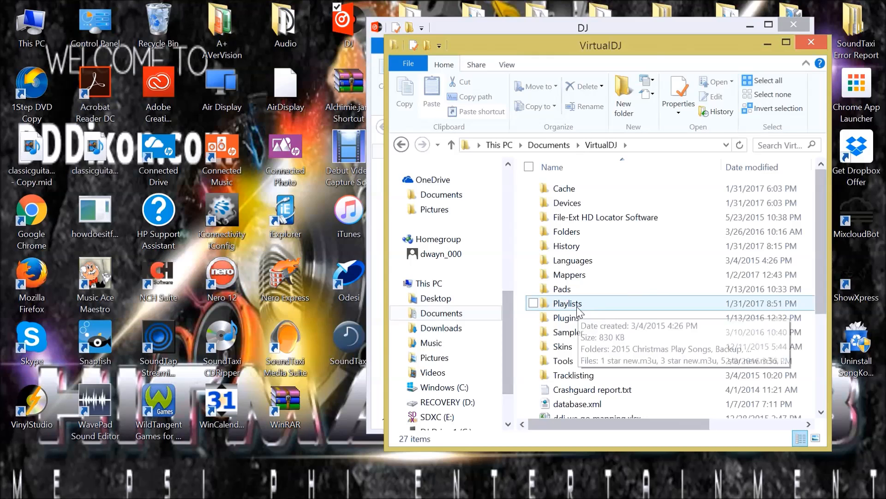
double_click(577, 307)
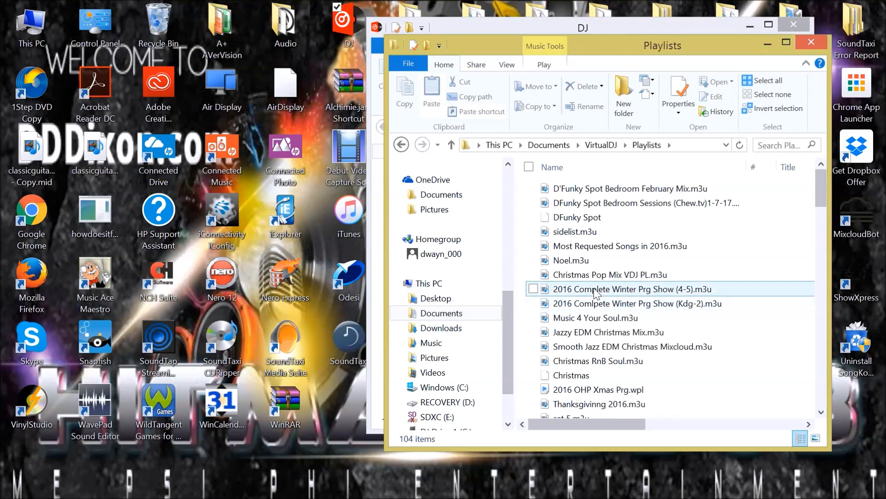
- Copy D'Funky Spot Bedroom February Mix.m3u and close the Playlists window
left_click(591, 190)
right_click(590, 192)
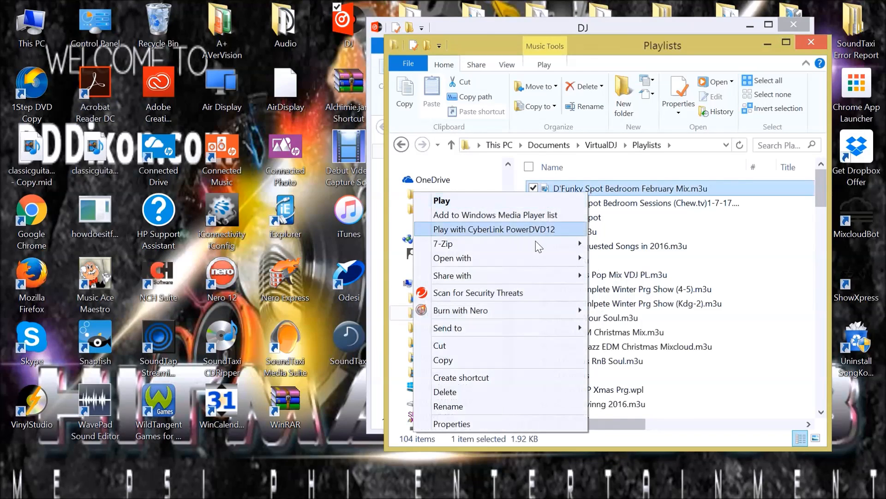
left_click(456, 360)
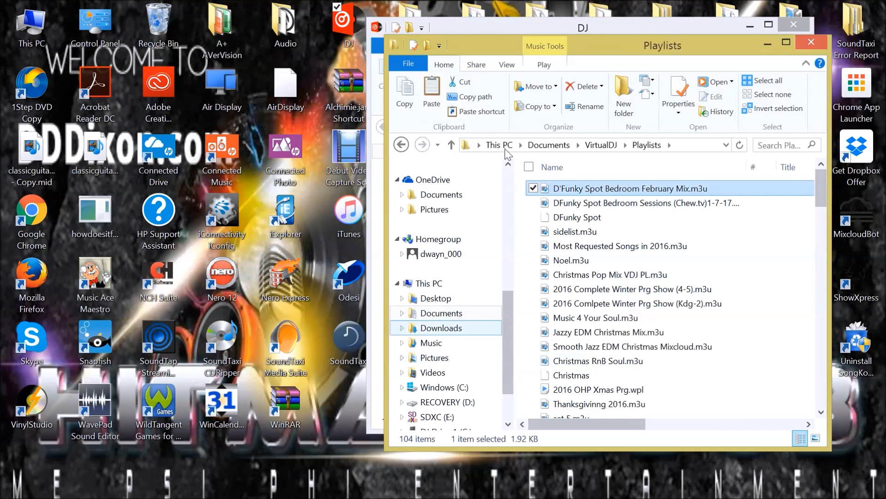
left_click(812, 45)
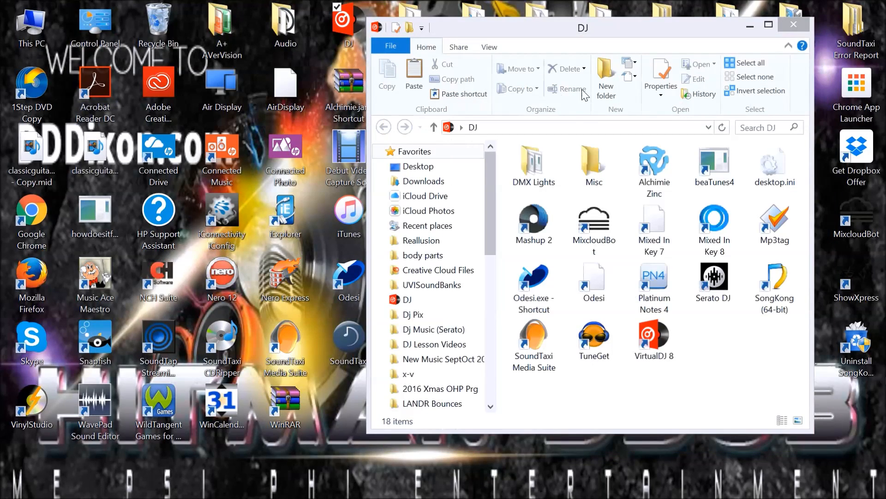
left_click_drag(488, 226, 489, 333)
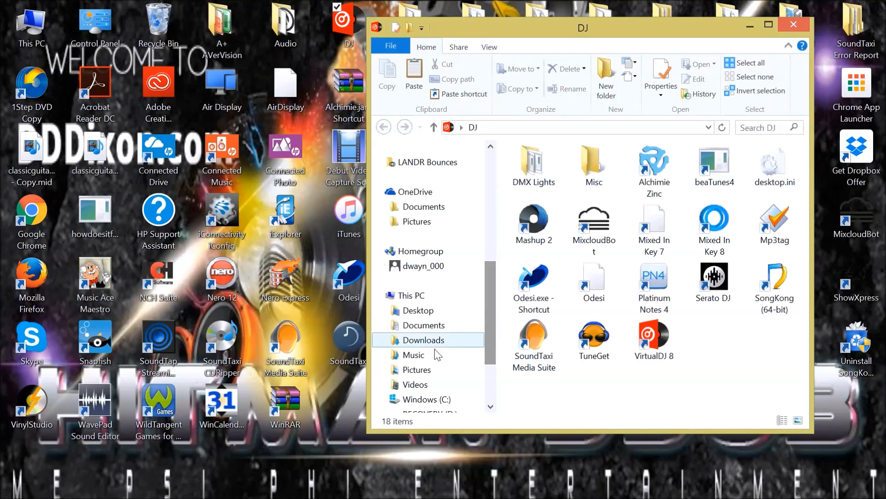
- Browse to Music > Playlists > DFunky Spot and widen the Name column
left_click(414, 356)
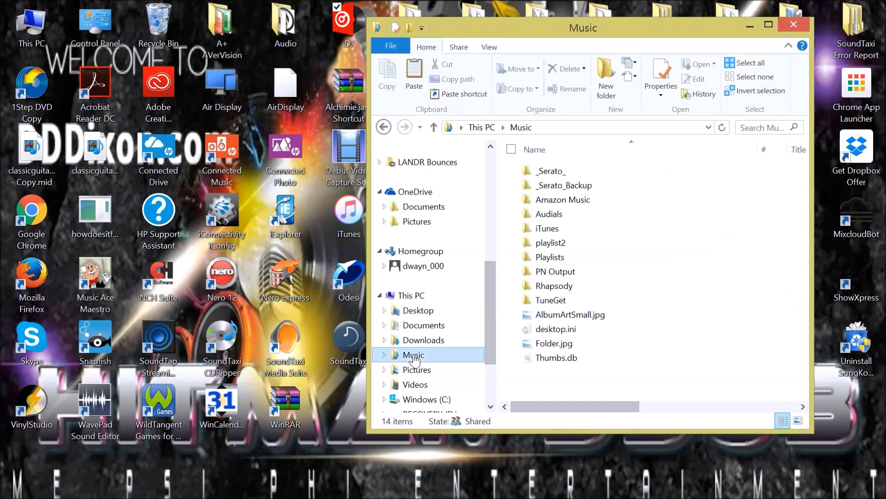
double_click(555, 262)
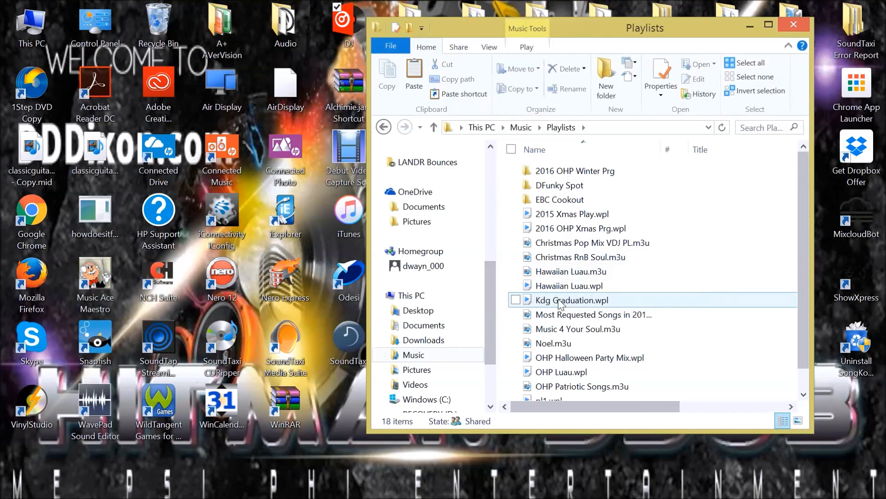
double_click(550, 186)
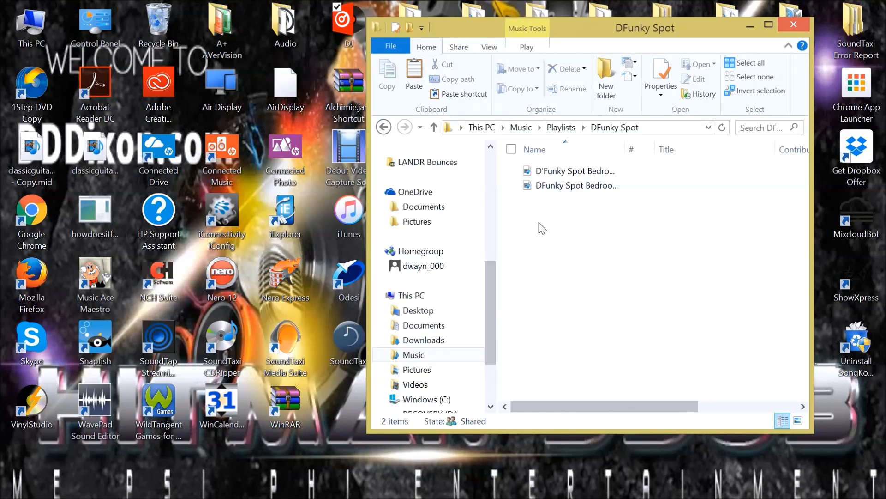
left_click_drag(624, 146, 717, 146)
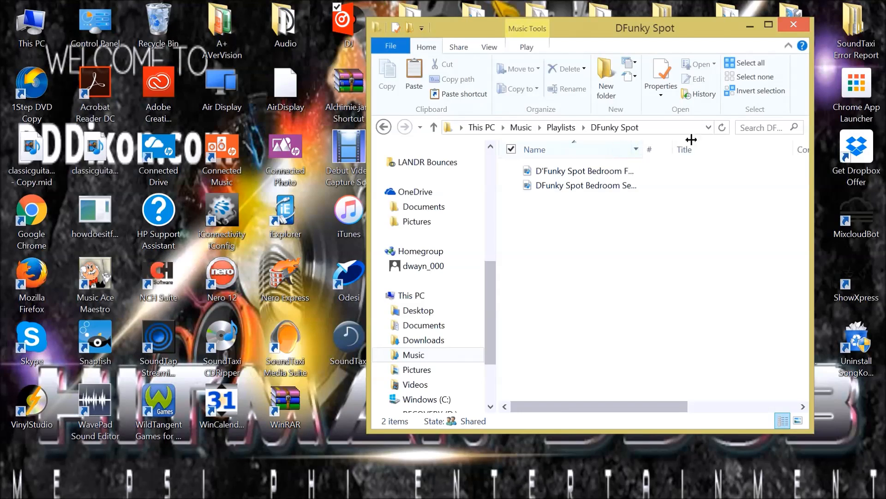
- Delete the old February Mix playlist file and paste the freshly copied one in its place
left_click(614, 175)
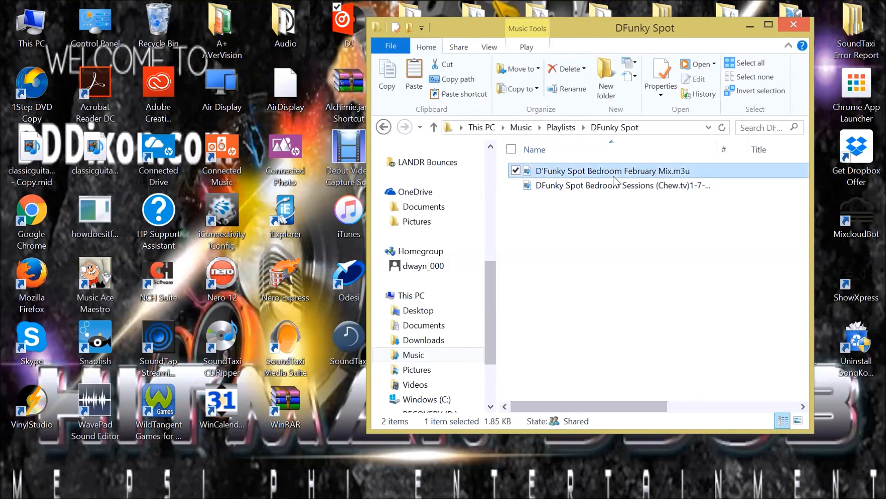
key("Delete")
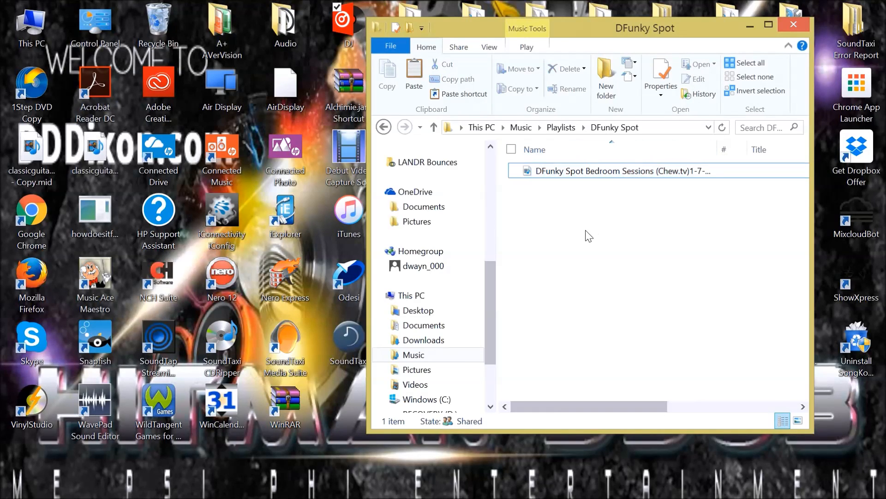
right_click(584, 235)
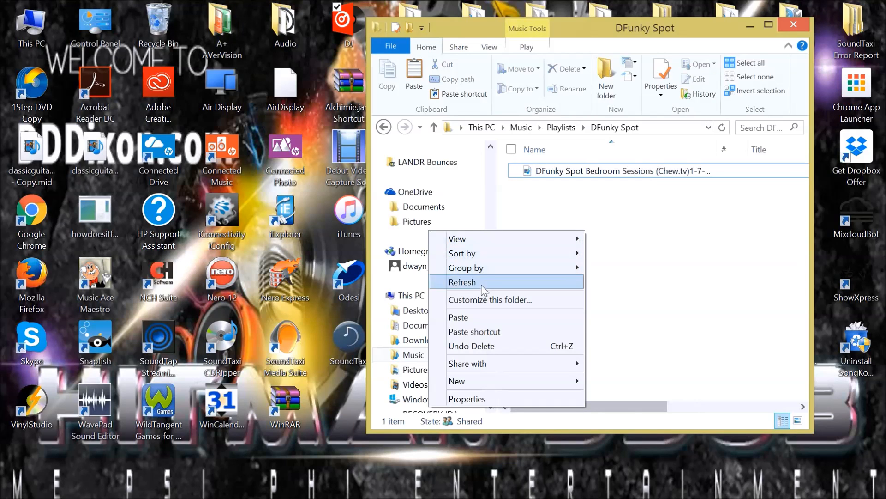
left_click(476, 317)
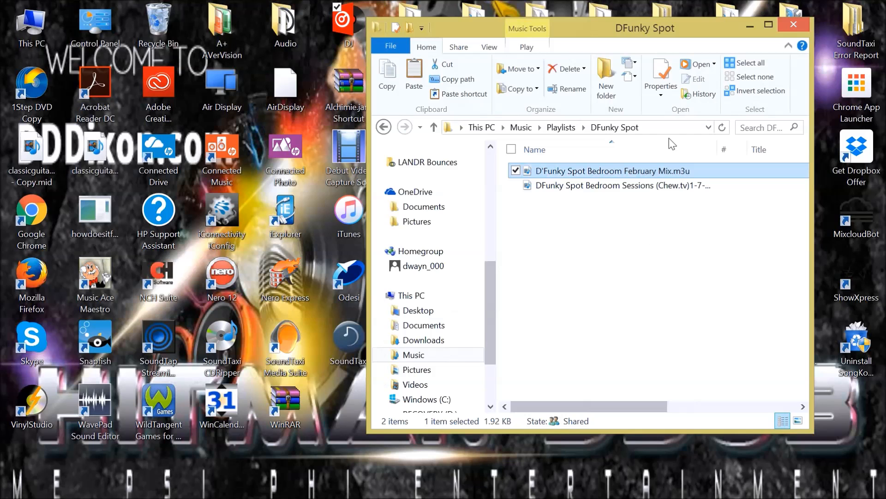
- Close the folder window and launch Serato DJ from the DJ desktop folder
left_click(796, 27)
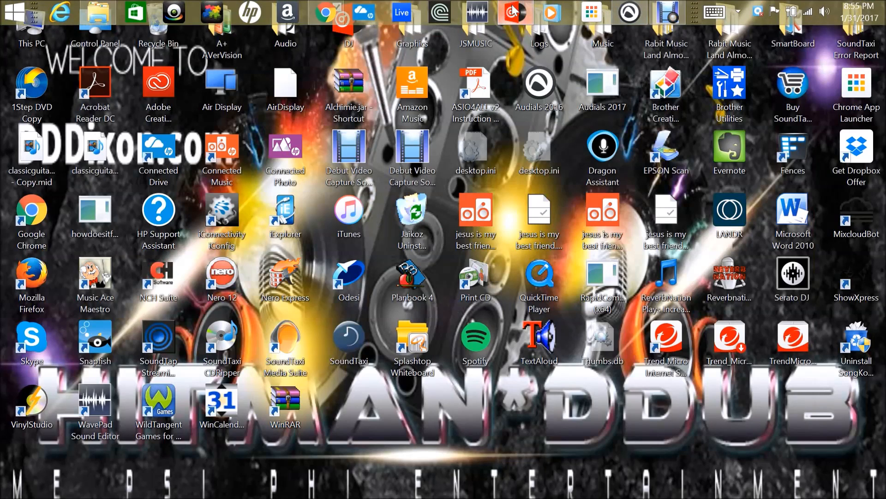
left_click(478, 12)
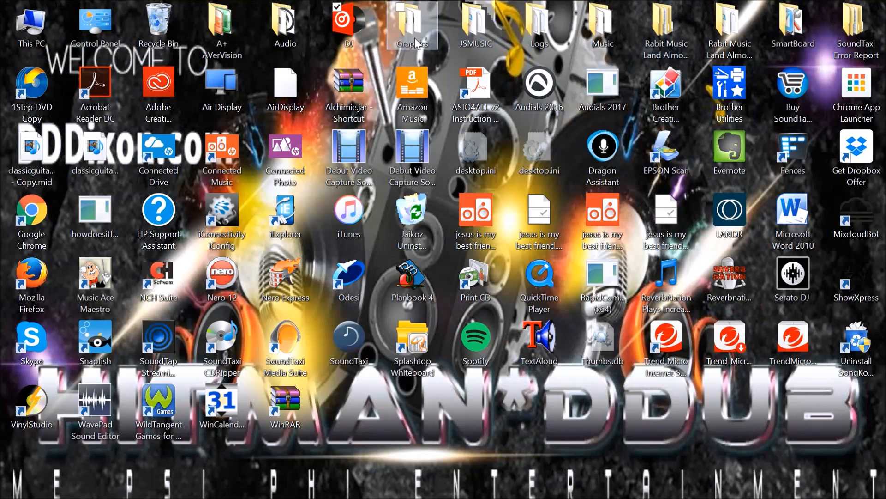
double_click(351, 23)
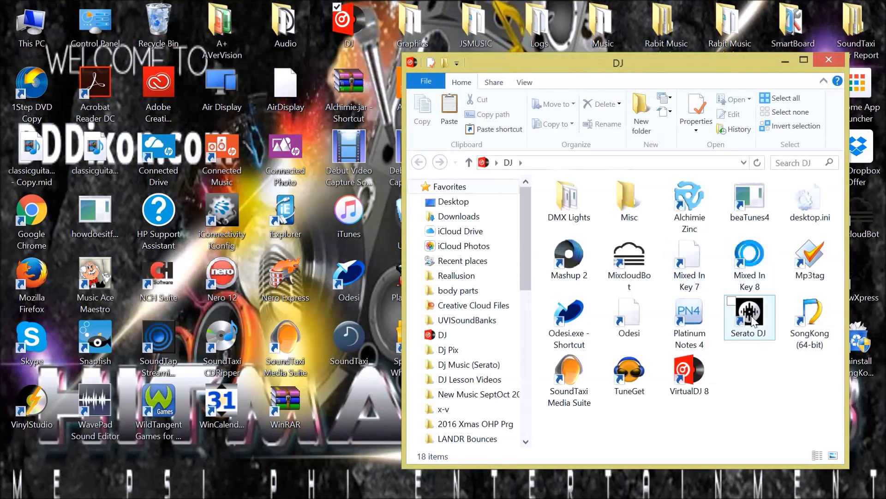
left_click(750, 319)
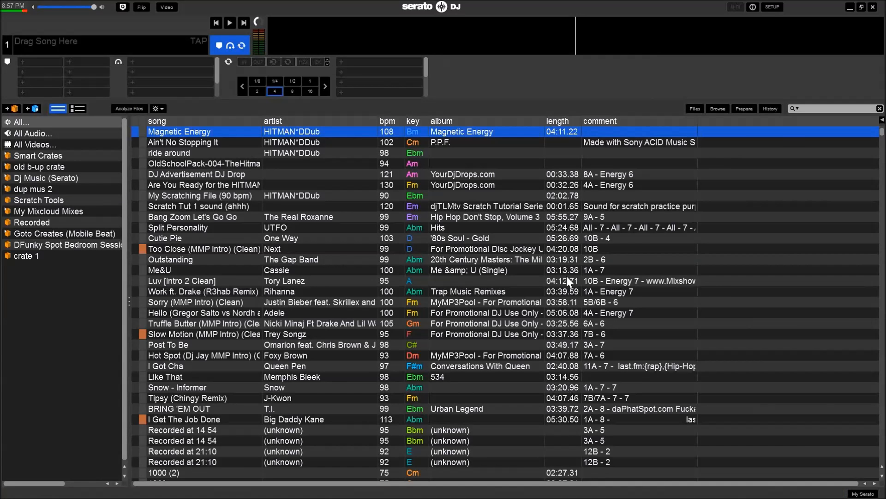
- Browse Serato's Files panel into My Music > Playlists > DFunky Spot
left_click(29, 256)
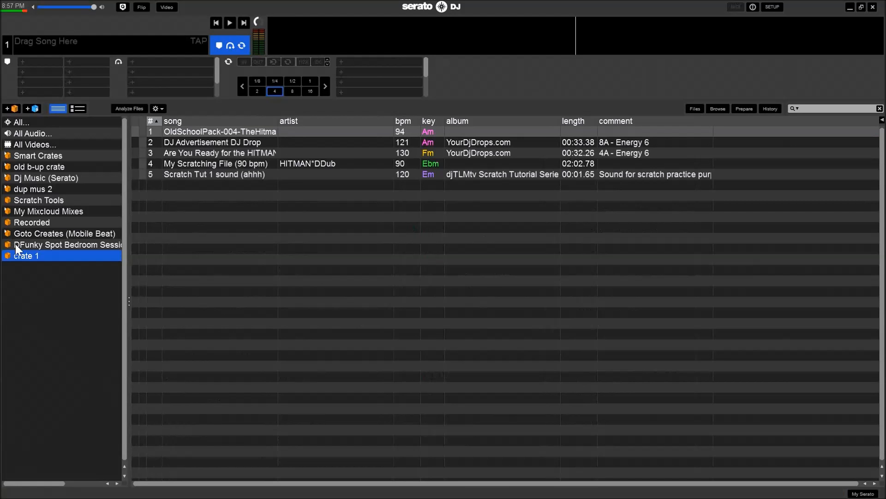
left_click(19, 243)
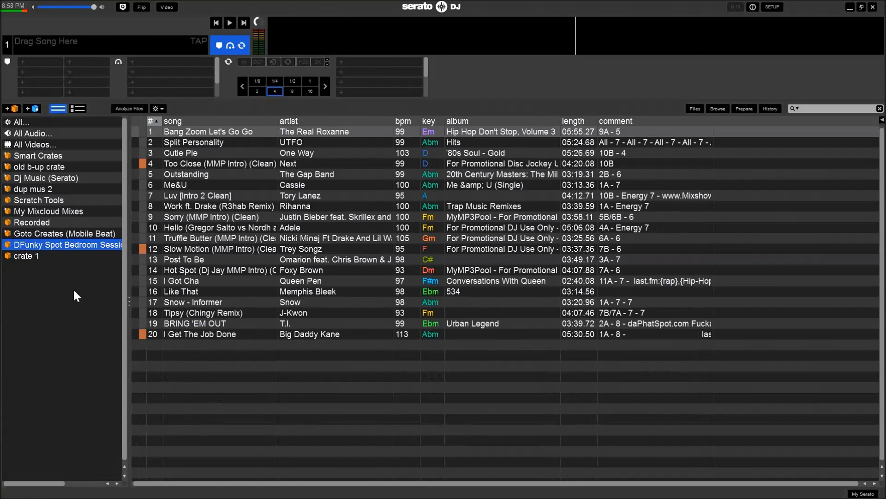
left_click(695, 108)
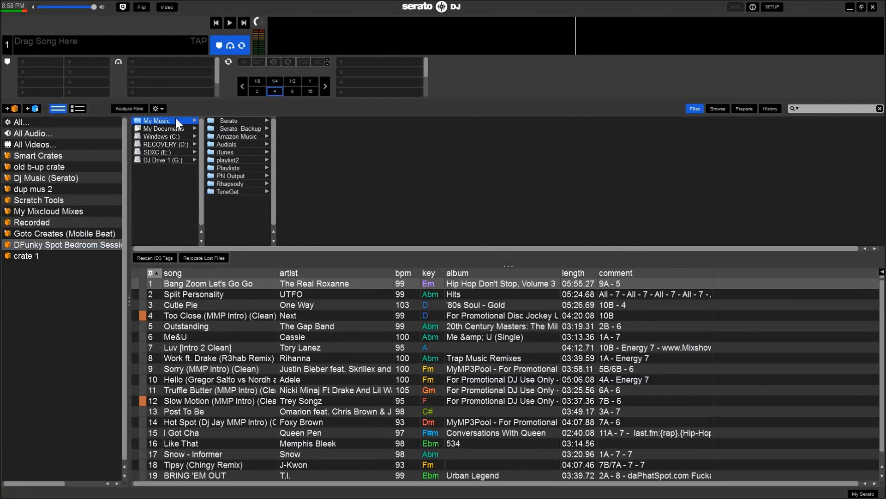
left_click(232, 167)
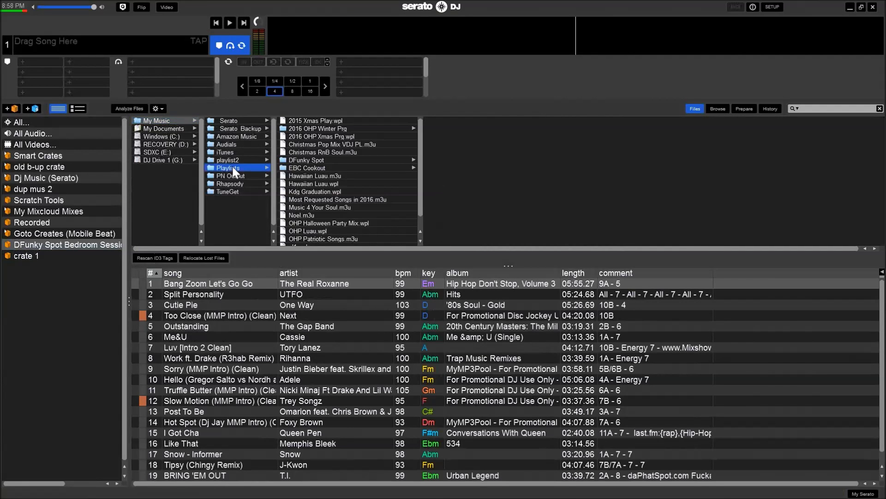
left_click(303, 160)
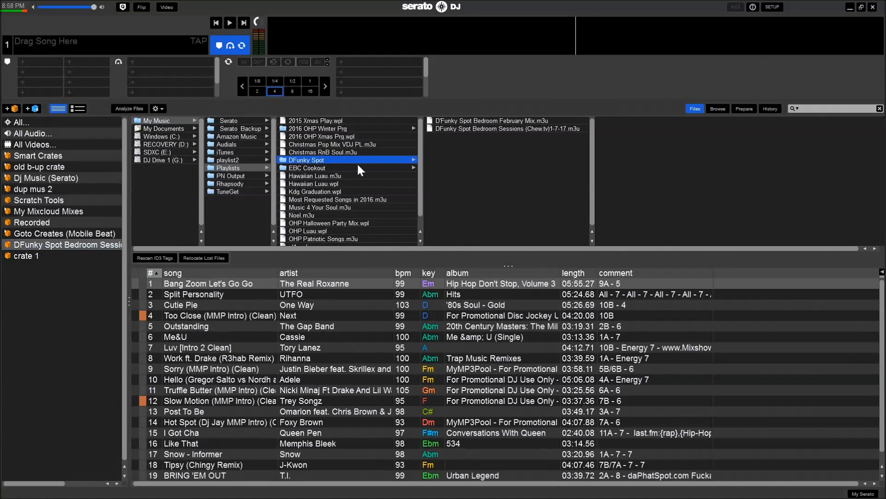
- Drag the February Mix .m3u into the crate sidebar as a new crate and view its tracks
left_click(515, 121)
left_click(390, 230)
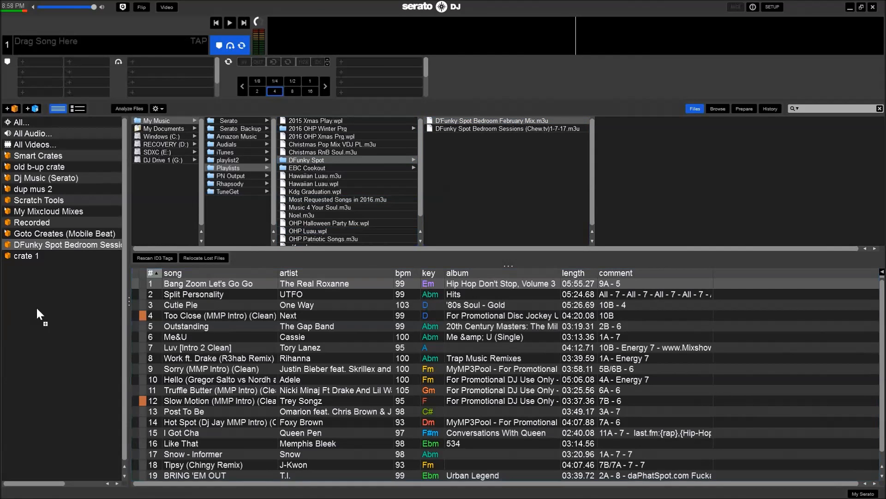
left_click_drag(216, 299, 36, 307)
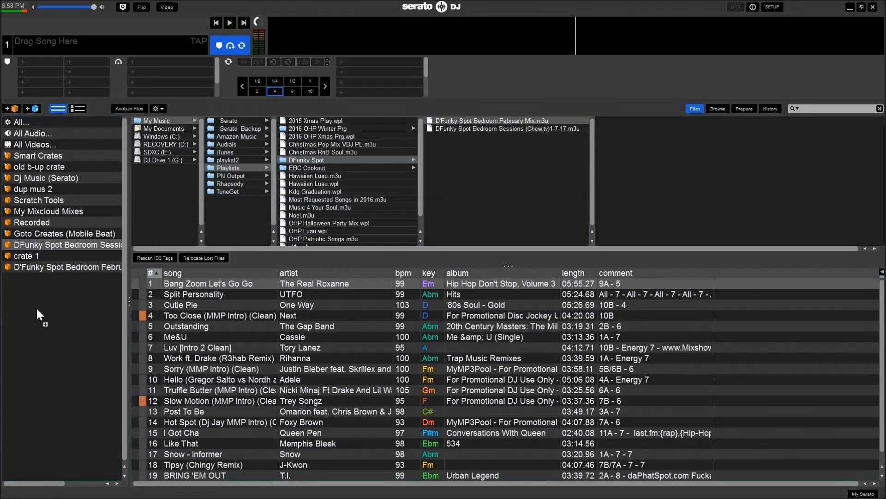
left_click(35, 267)
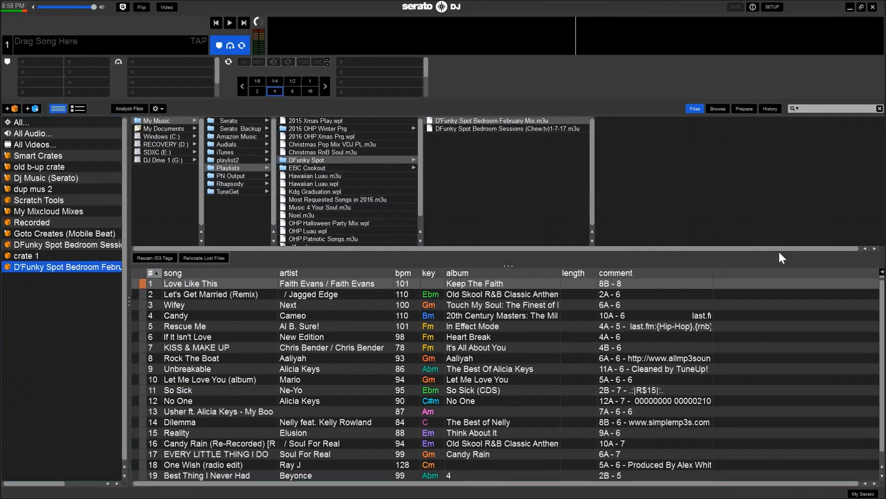
left_click(695, 106)
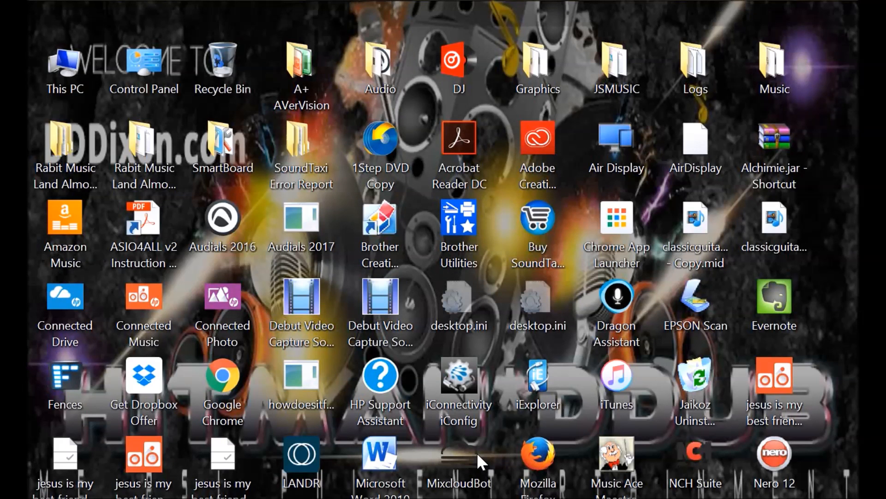
- Load Love Like This on deck 1 and Let's Get Married (Remix) on deck 2 from the February Mix crate
left_click(386, 17)
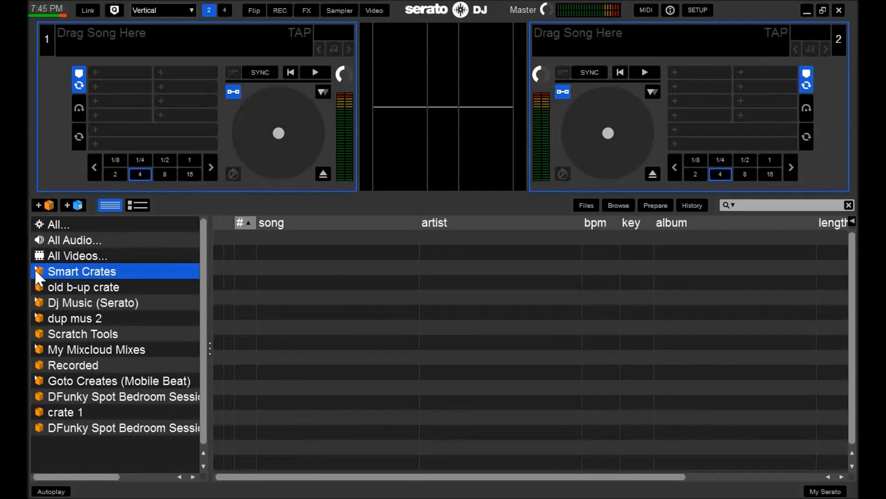
left_click(82, 428)
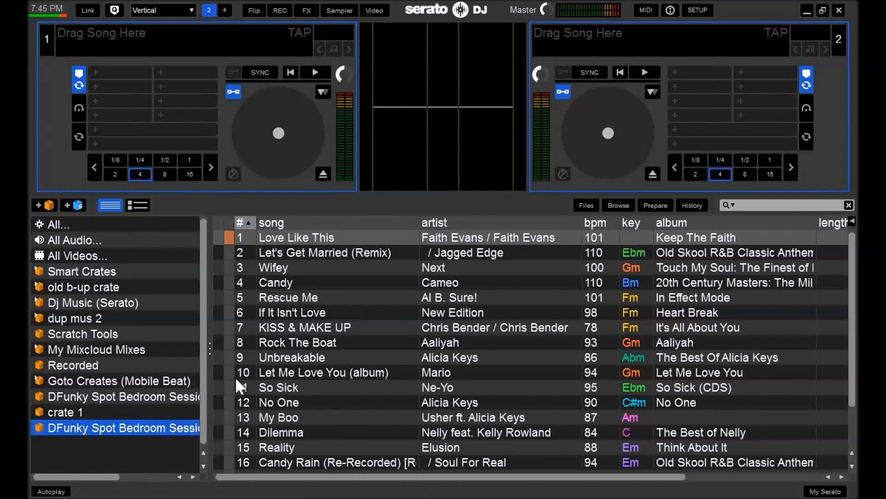
double_click(273, 235)
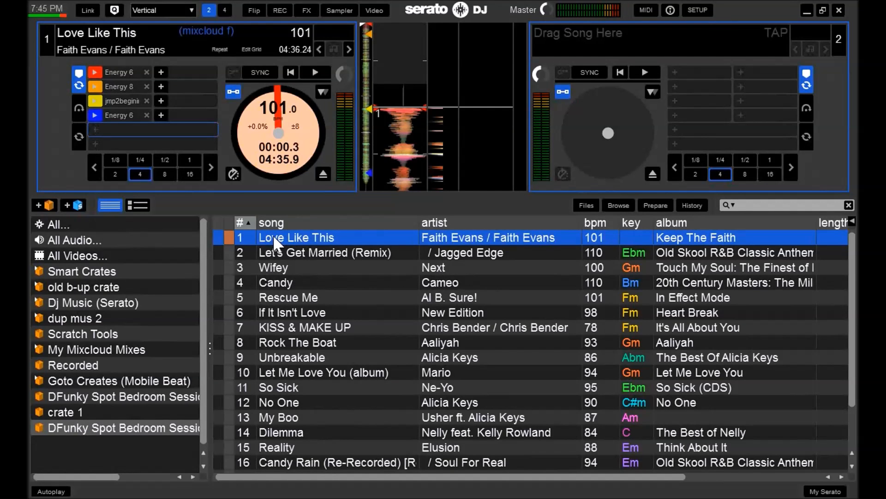
key("Down")
key("shift+Right")
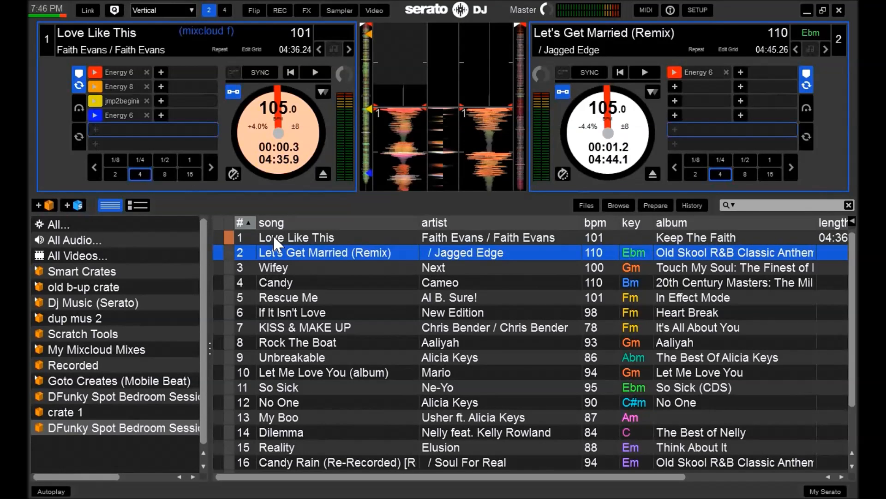
key("super+c")
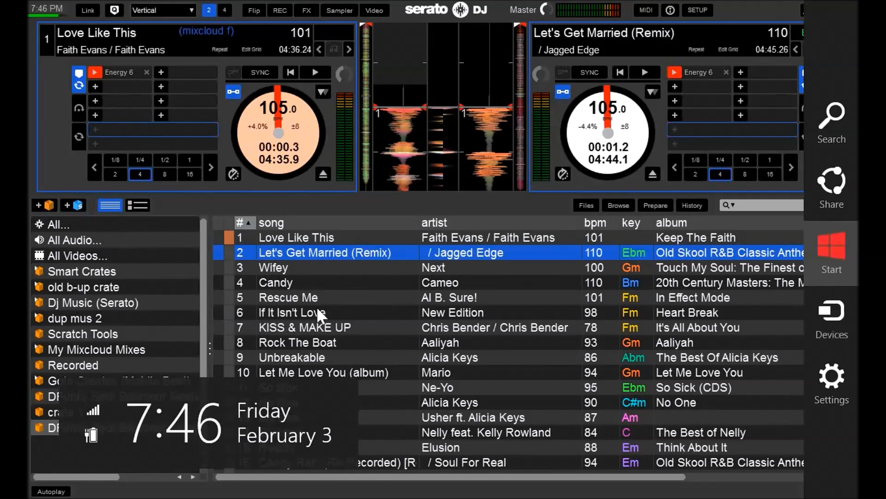
- Play and scrub through Love Like This, then set hot cue 2 at 02:22.9
key("space")
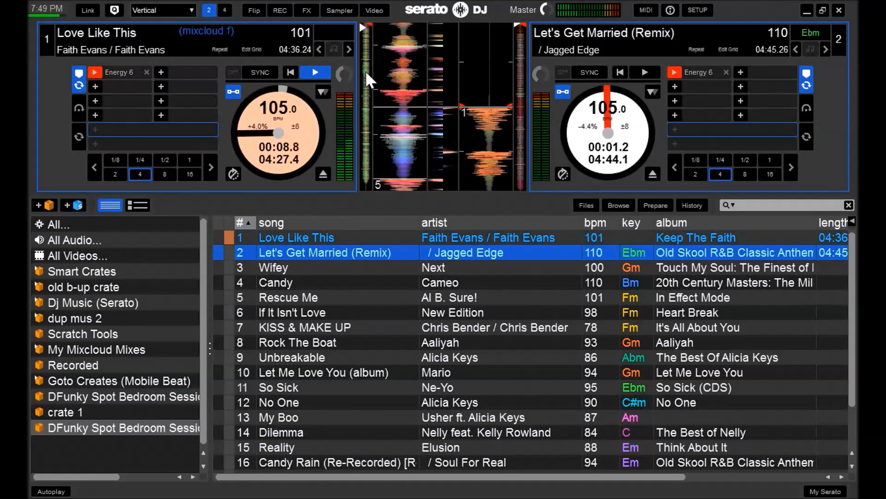
left_click_drag(365, 70, 364, 97)
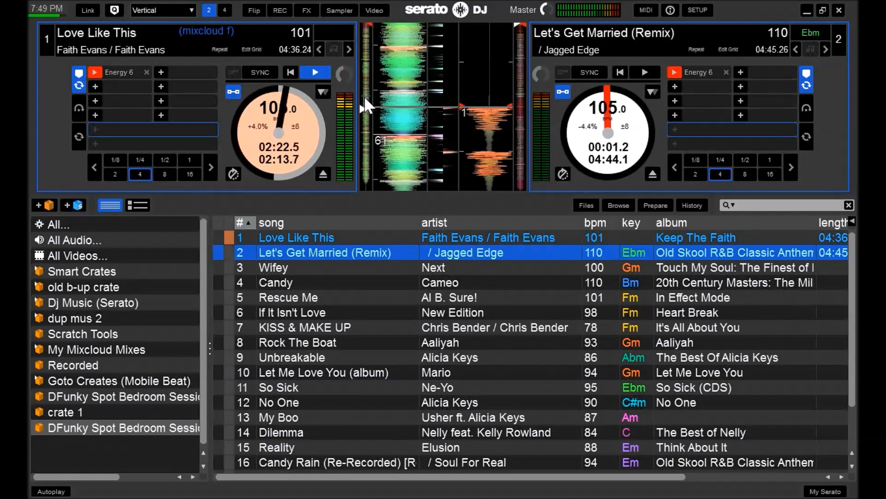
key("w")
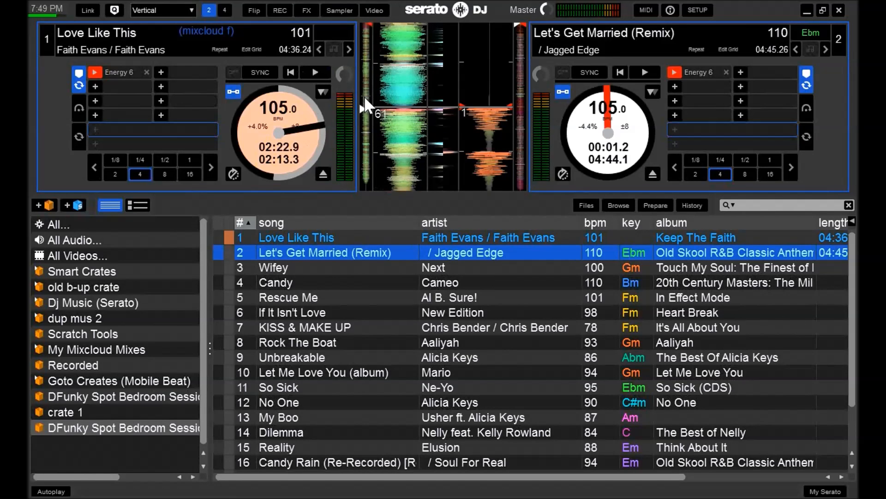
key("ctrl+2")
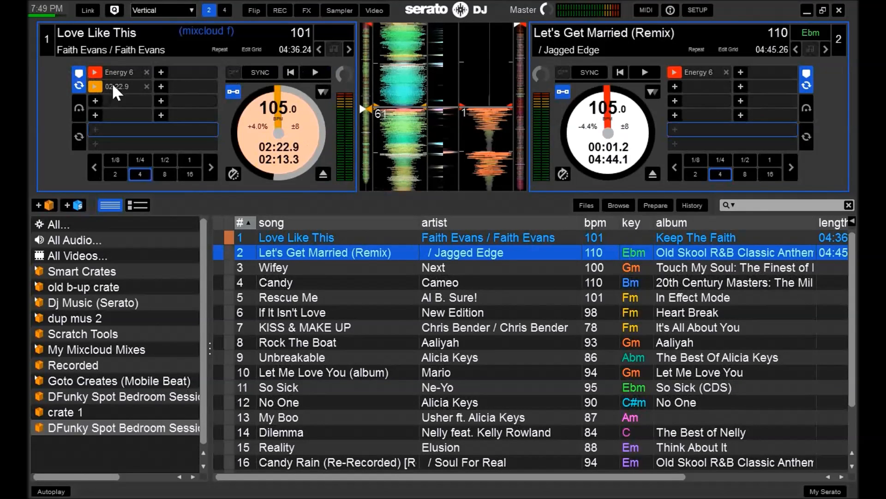
- Rename the second hot cue, play Let's Get Married and load the next track onto deck 1
double_click(117, 85)
type("start nxt sc")
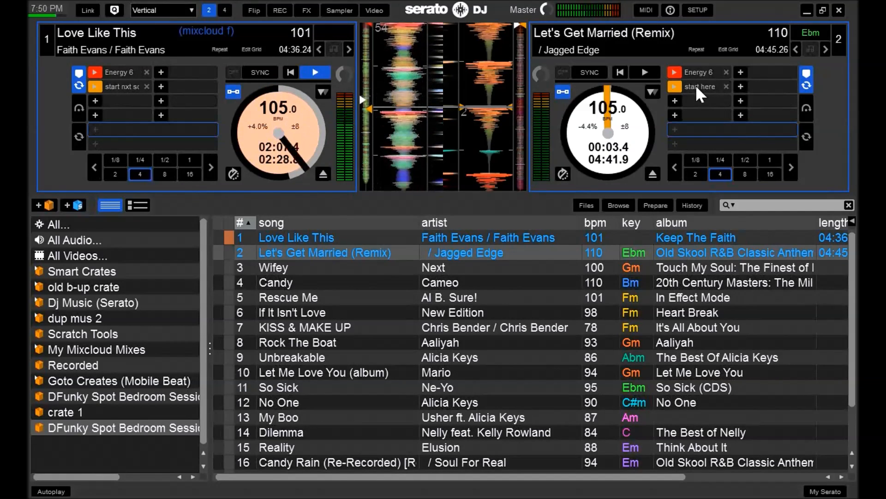
key("space")
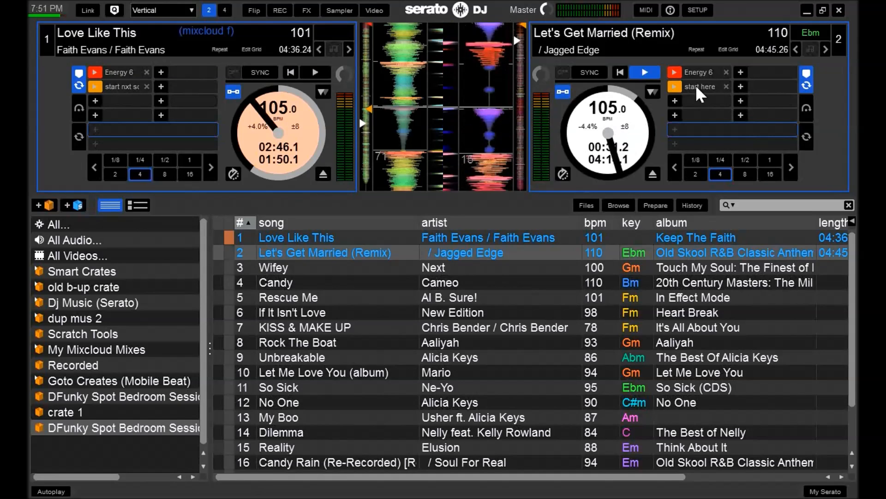
key("Down")
key("Down")
key("shift+Left")
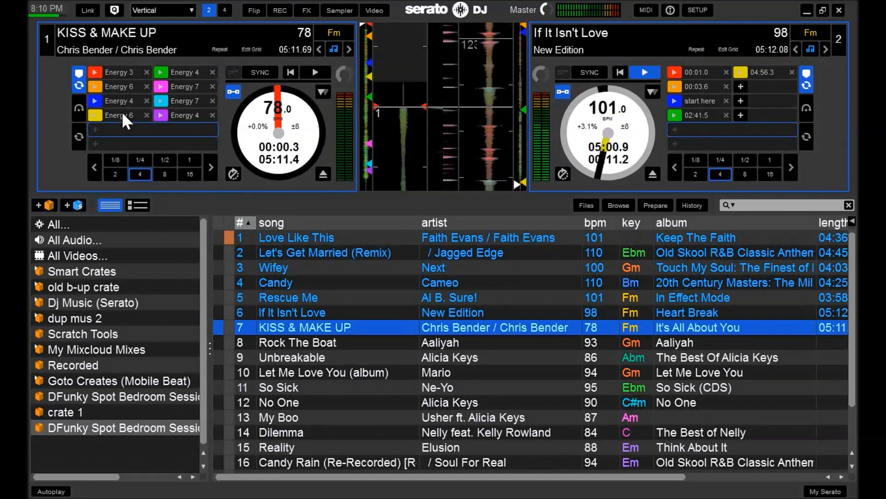
- Select Love Like This in the crate and jump to the yellow cue near the track's end
left_click(231, 240)
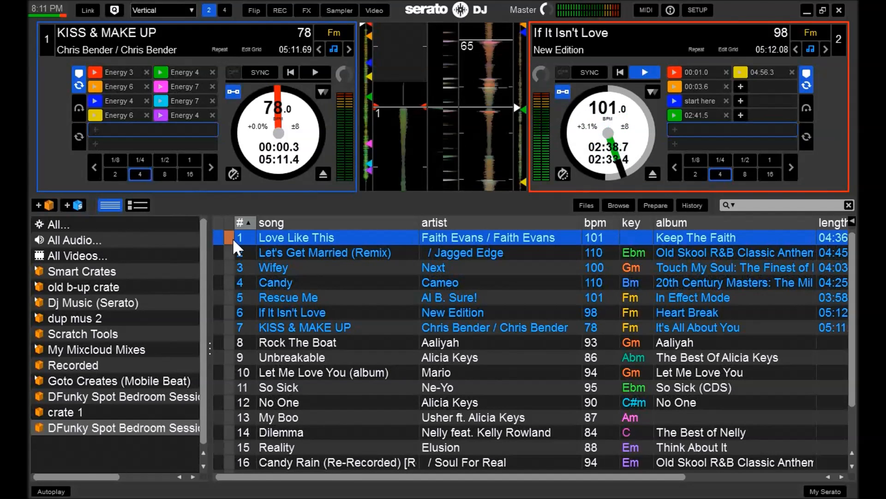
key("0")
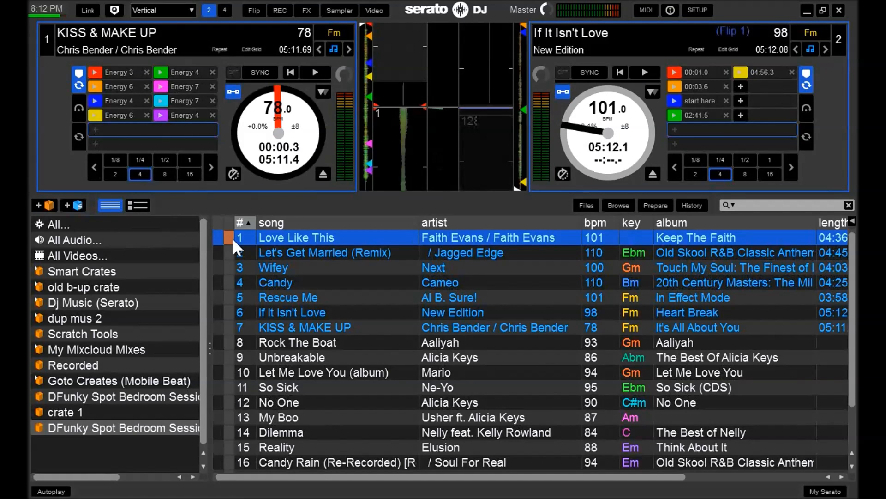
- Rename deck 2's Flip 1 to Mixcloud E and return to its cue points
left_click(806, 109)
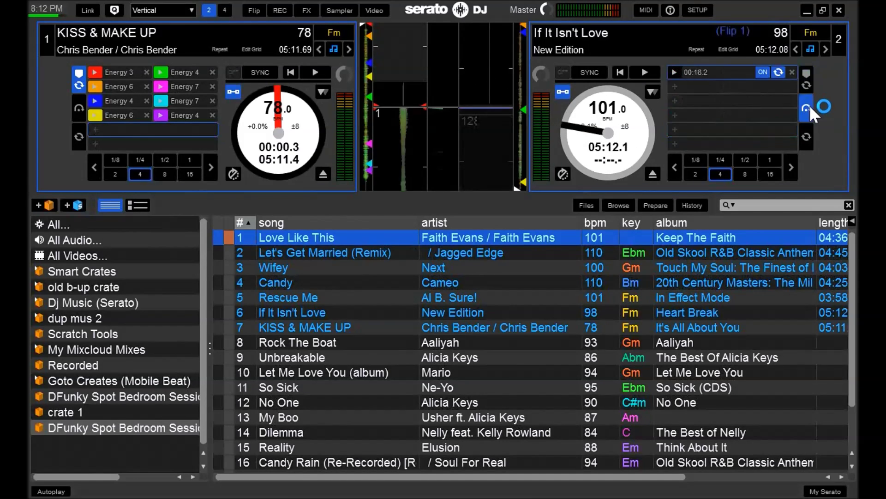
double_click(720, 77)
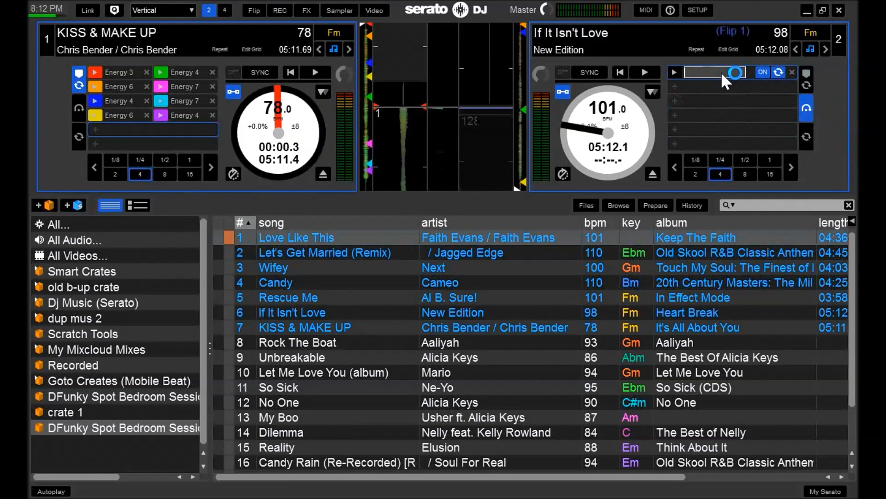
type("Mixcloud")
type("E")
key("Return")
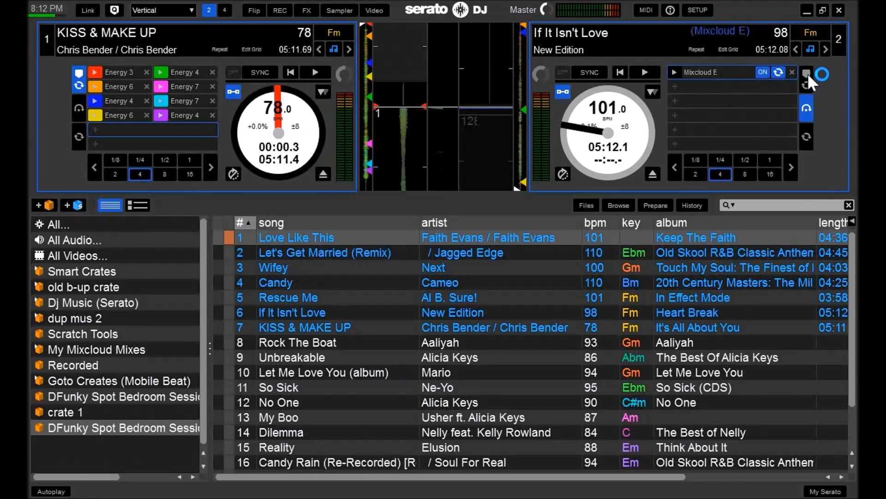
left_click(807, 73)
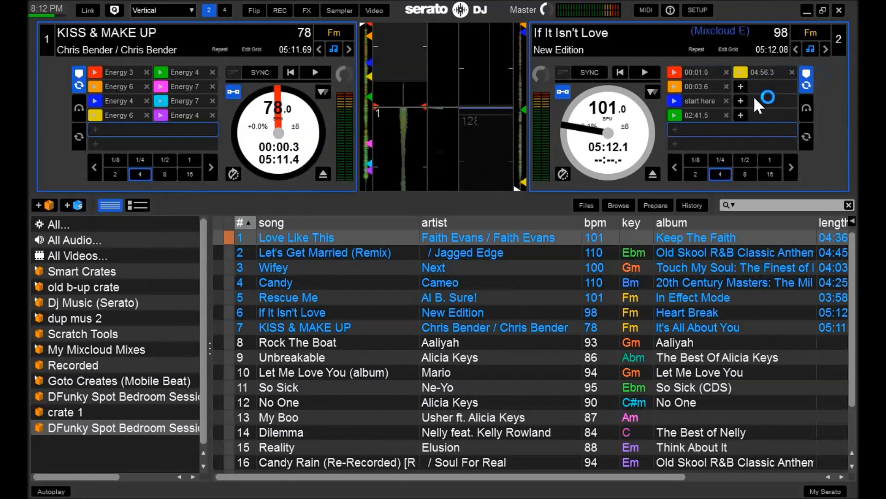
- Give If It Isn't Love an orange colour label and clear the label from Love Like This
left_click(244, 313)
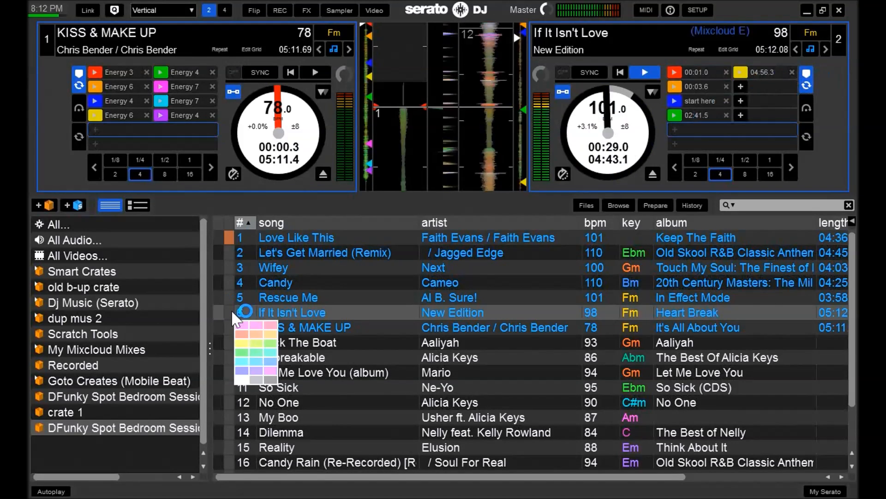
left_click(244, 237)
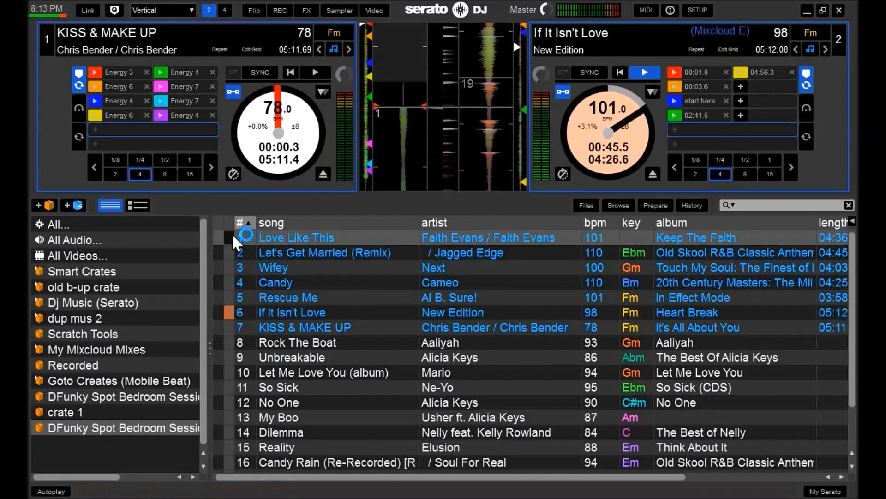
left_click(244, 237)
left_click(239, 307)
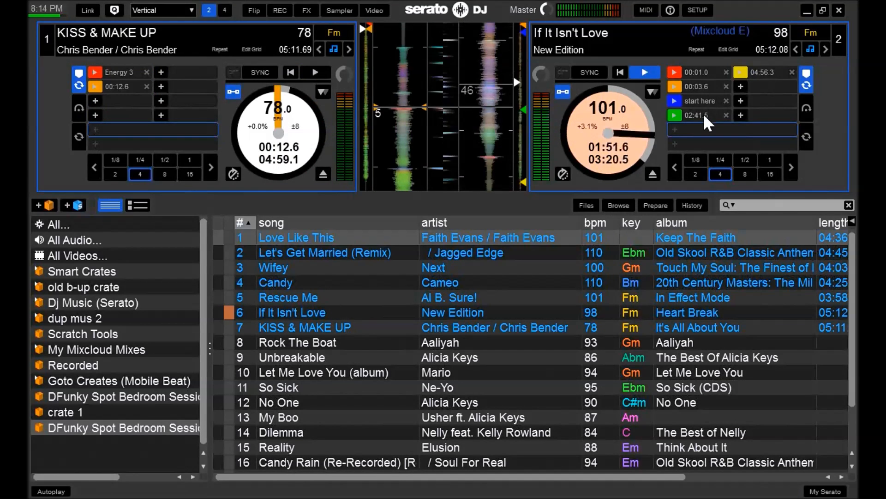
type("cue jmpoutro")
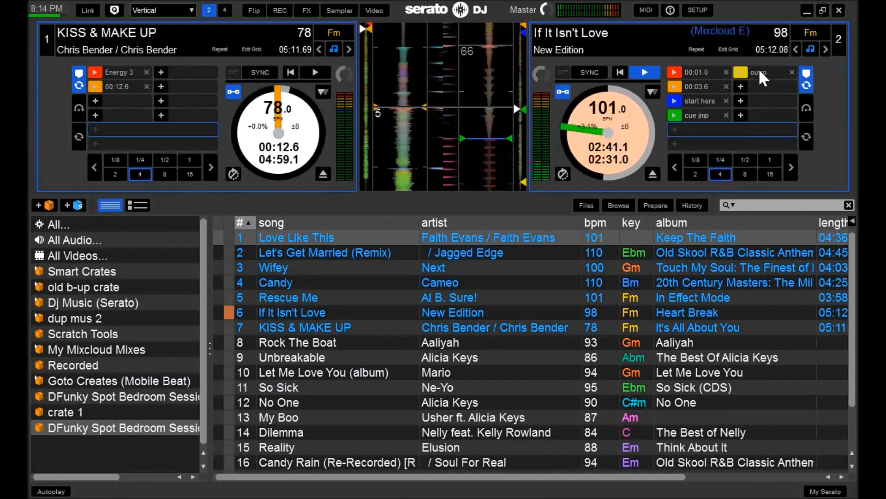
type("03")
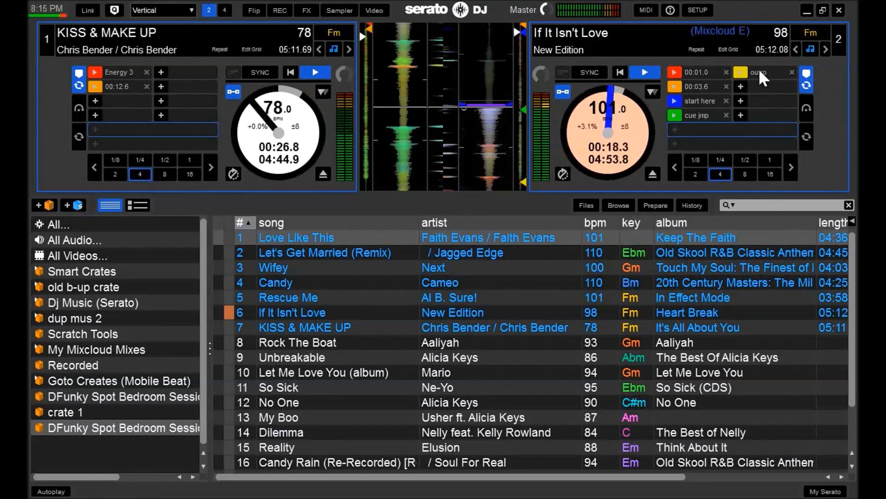
- Check deck 2's saved loops, then play KISS & MAKE UP from its second cue
key("alt+l")
left_click(807, 74)
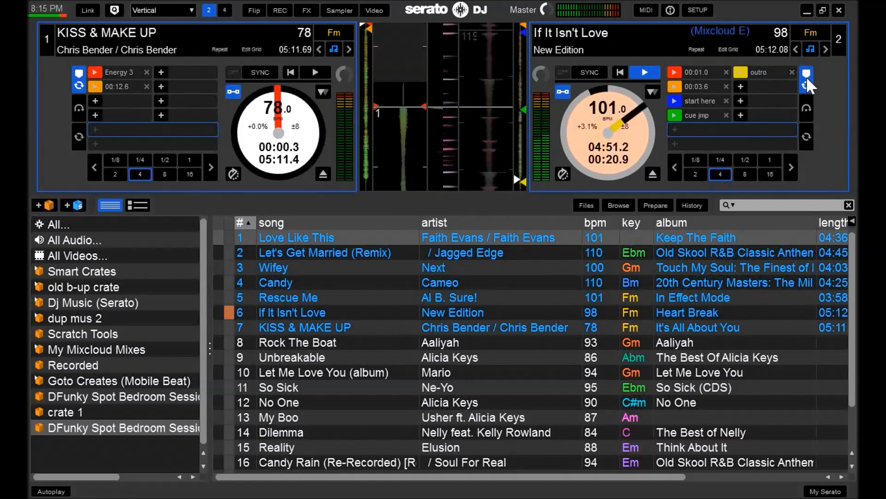
key("w")
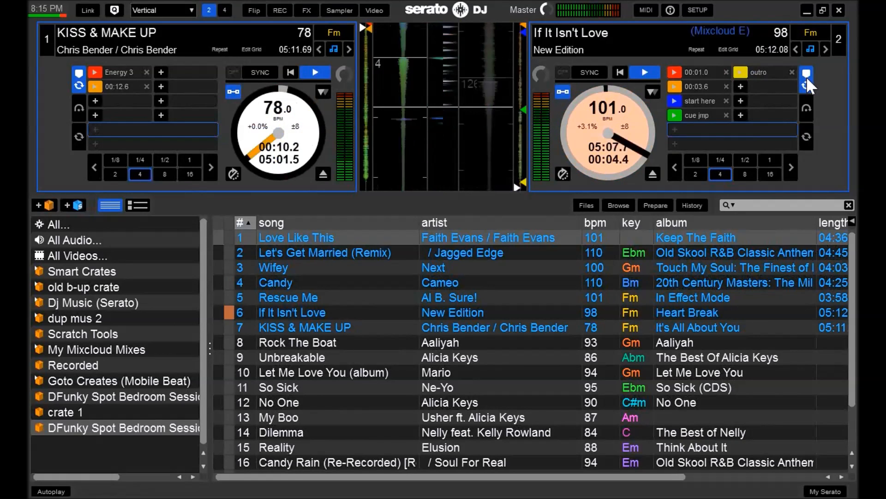
key("2")
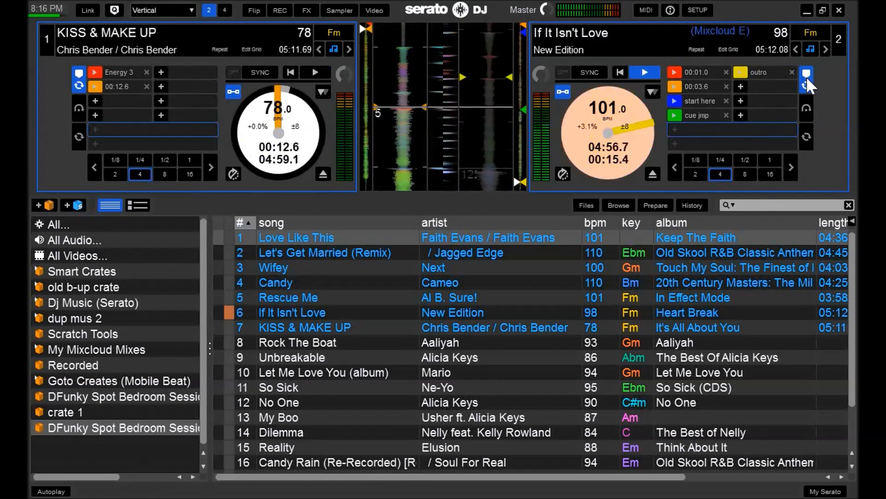
- Add a new cue point to If It Isn't Love, resume it from an earlier cue, and step down the crate
key("s")
key("ctrl+7")
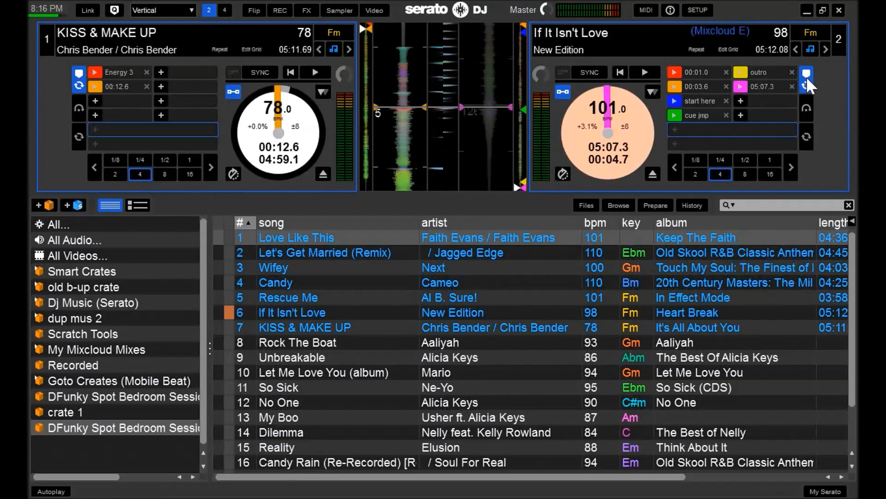
key("6")
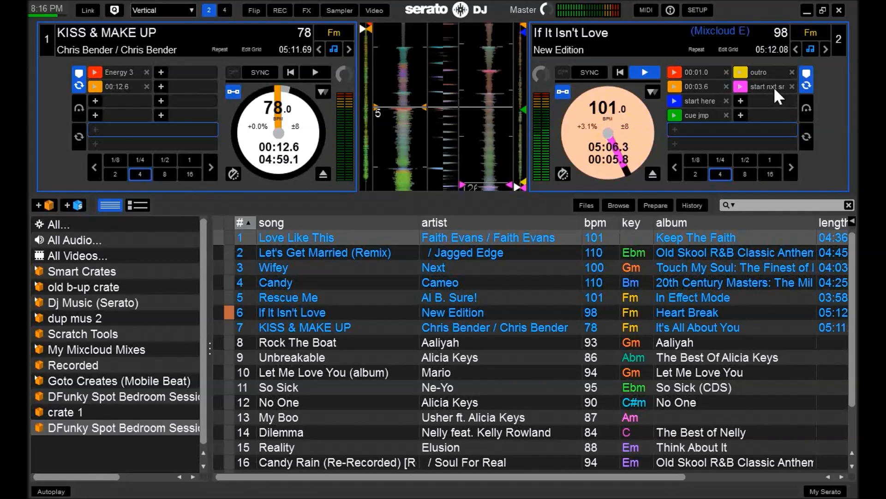
key("w")
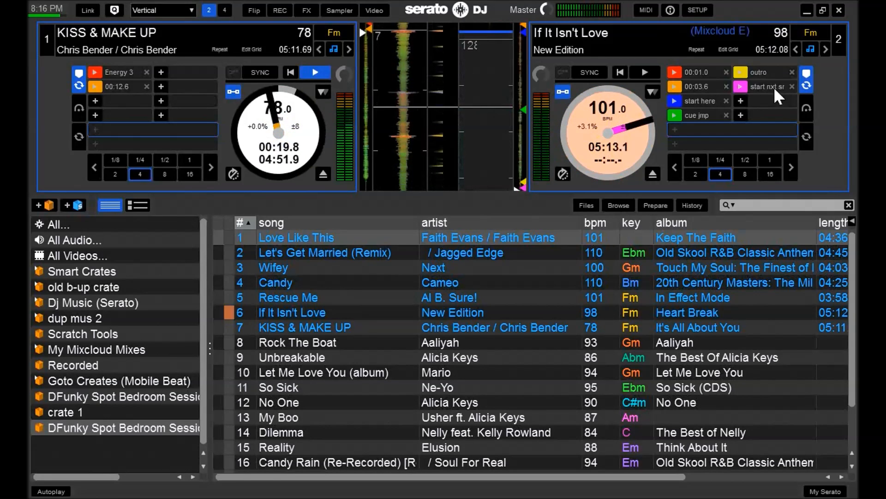
key("Down")
key("Down")
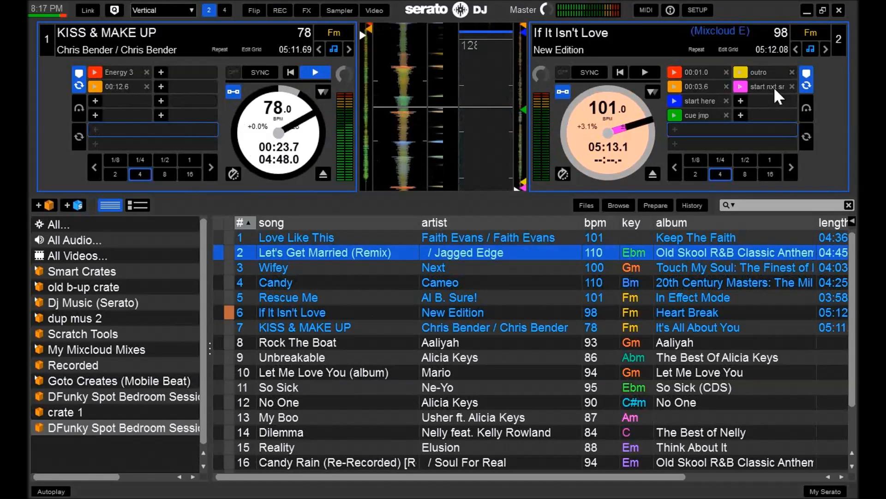
key("Down")
key("Down")
key("Down")
key("Down")
key("Down")
key("Down")
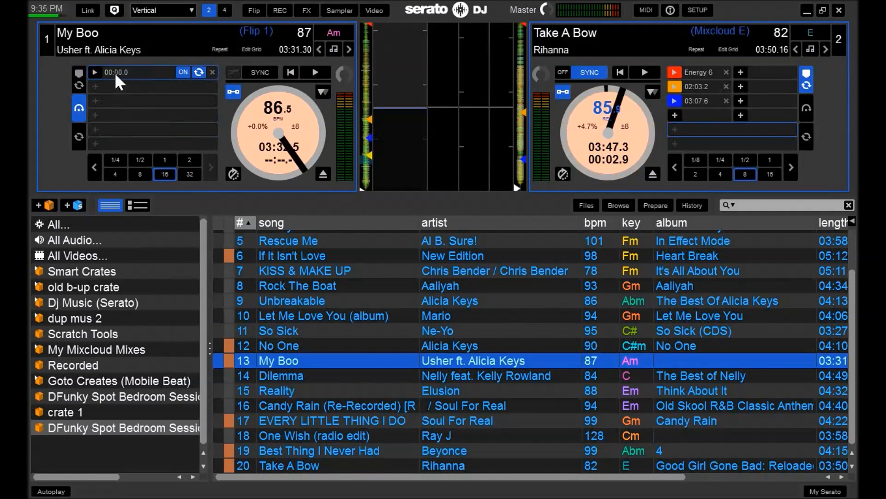
type("Mixcloud E")
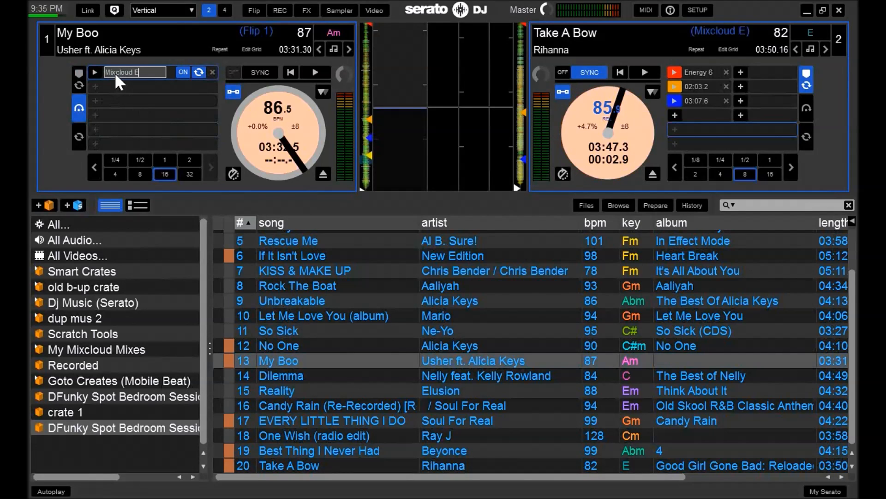
- Confirm My Boo's Flip name Mixcloud E with looping turned off
key("Return")
left_click(199, 73)
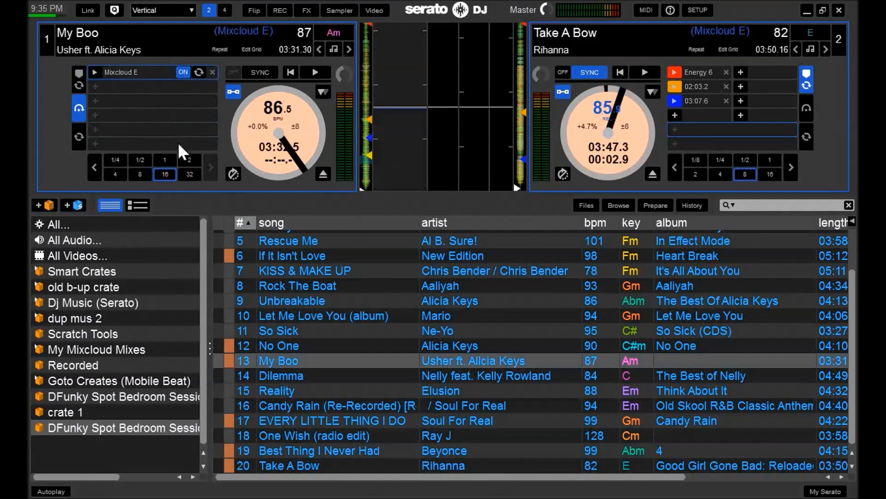
- Load Dilemma onto deck 2, show My Boo's cues, and minimise Serato DJ to the desktop
left_click(273, 376)
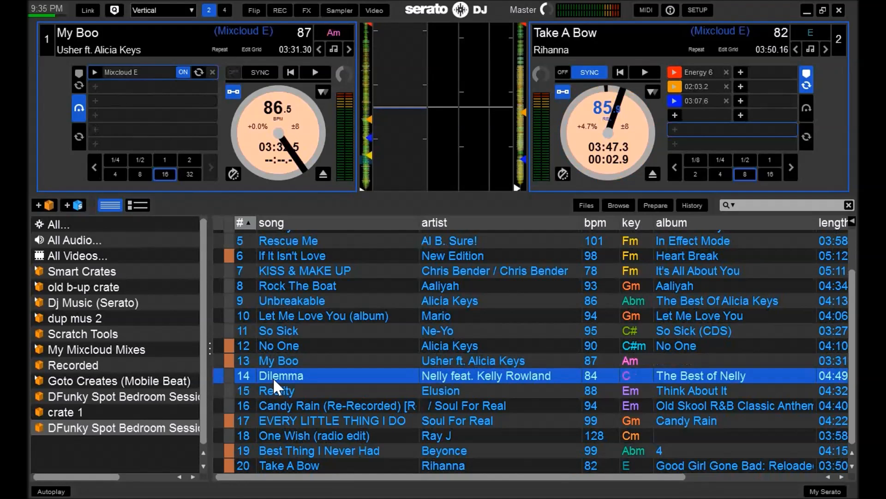
key("shift+Right")
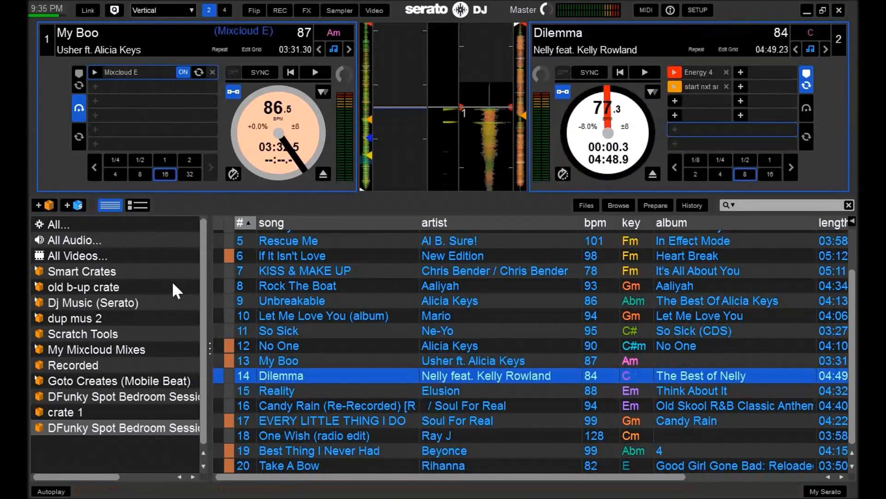
left_click(79, 72)
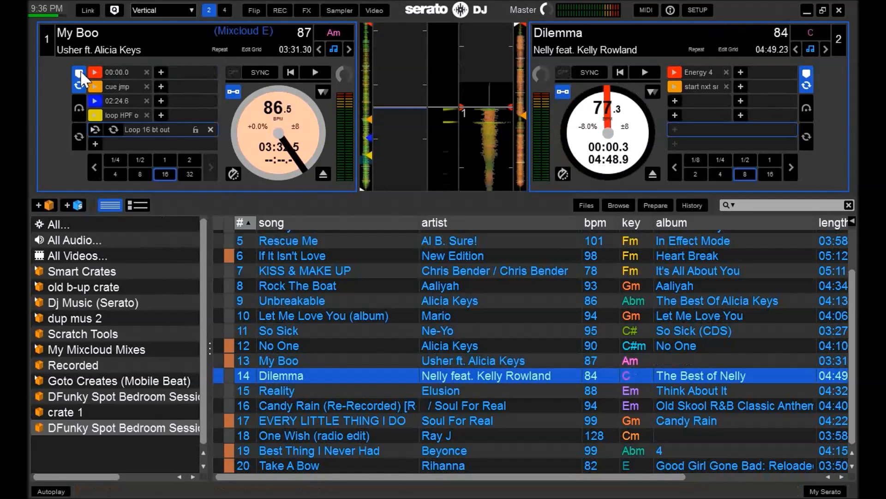
left_click(807, 11)
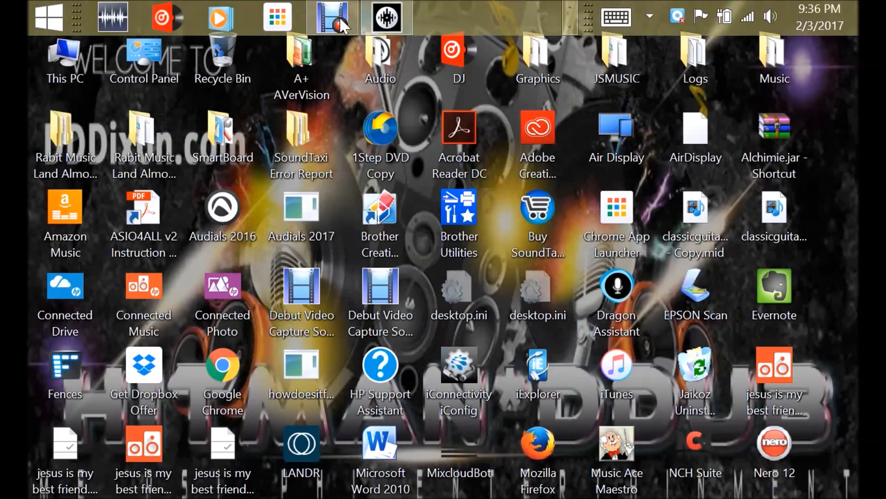